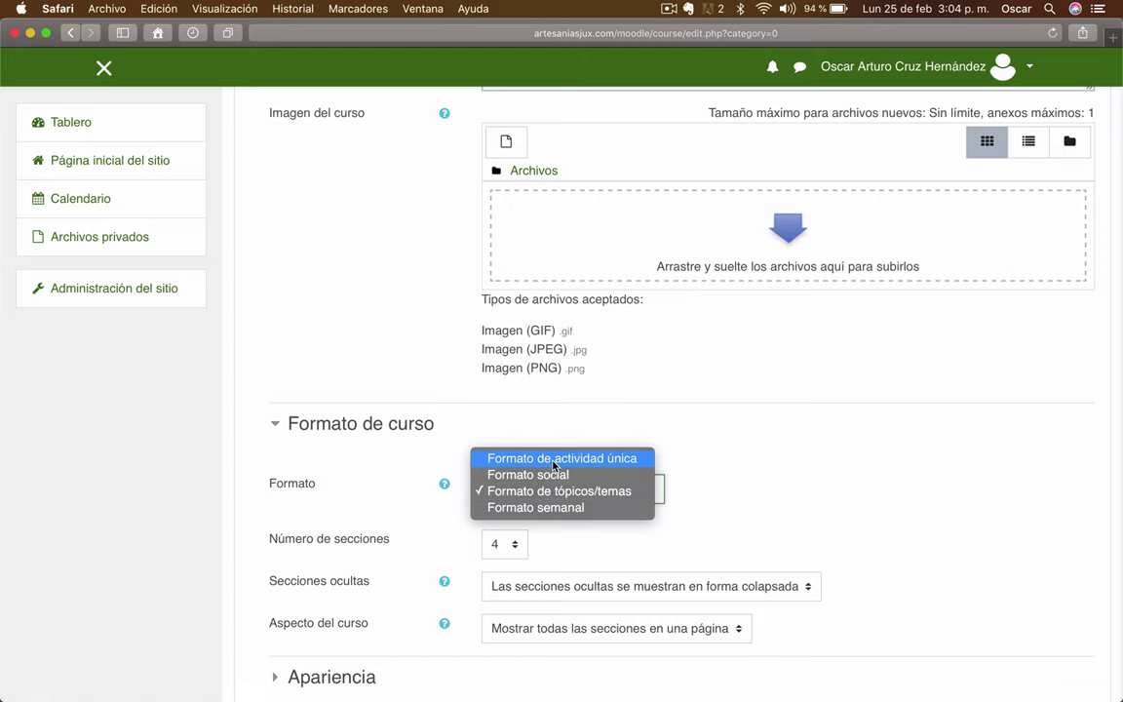
Step: Set the course format to Formato de actividad única and enter "Actividad única" as the full course name
{"action": "left_click", "coordinate": [496, 458]}
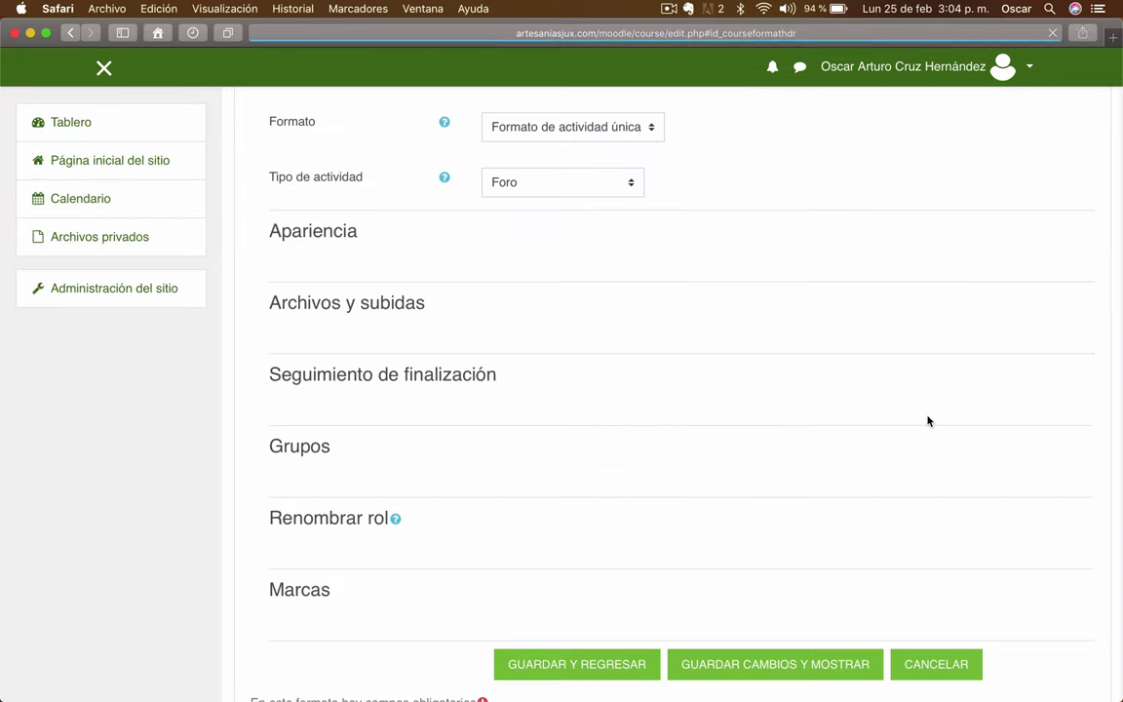
{"action": "scroll", "coordinate": [513, 328], "scroll_direction": "up", "scroll_amount": 15}
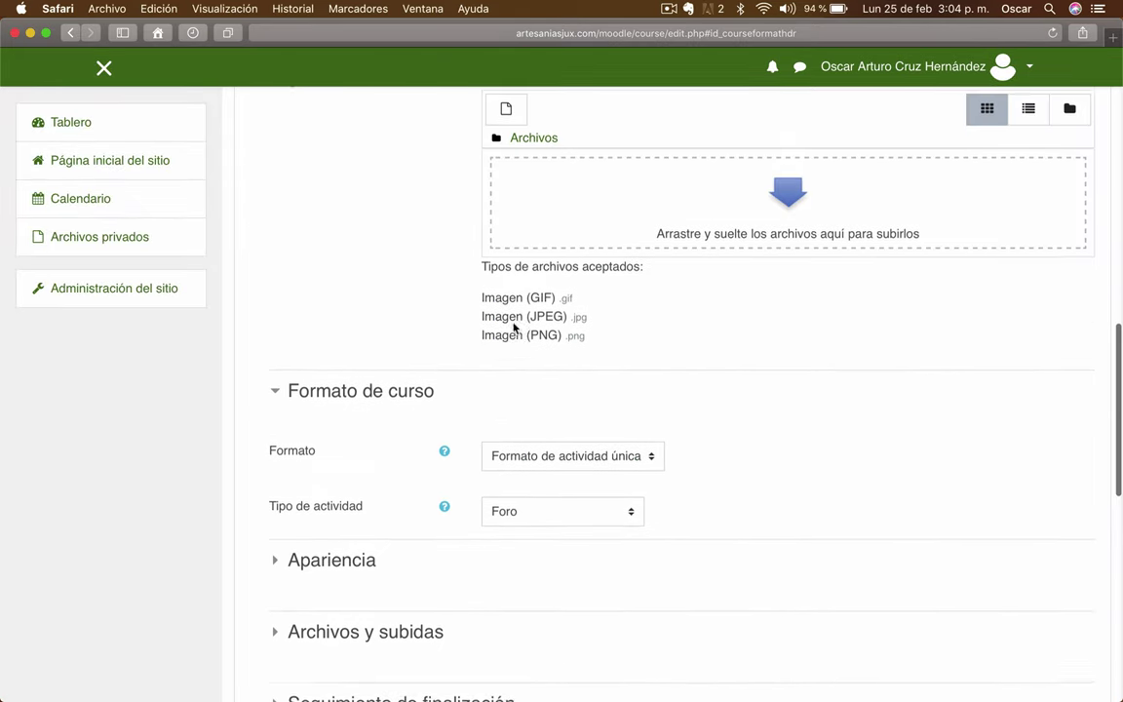
{"action": "scroll", "coordinate": [514, 329], "scroll_direction": "down", "scroll_amount": 1}
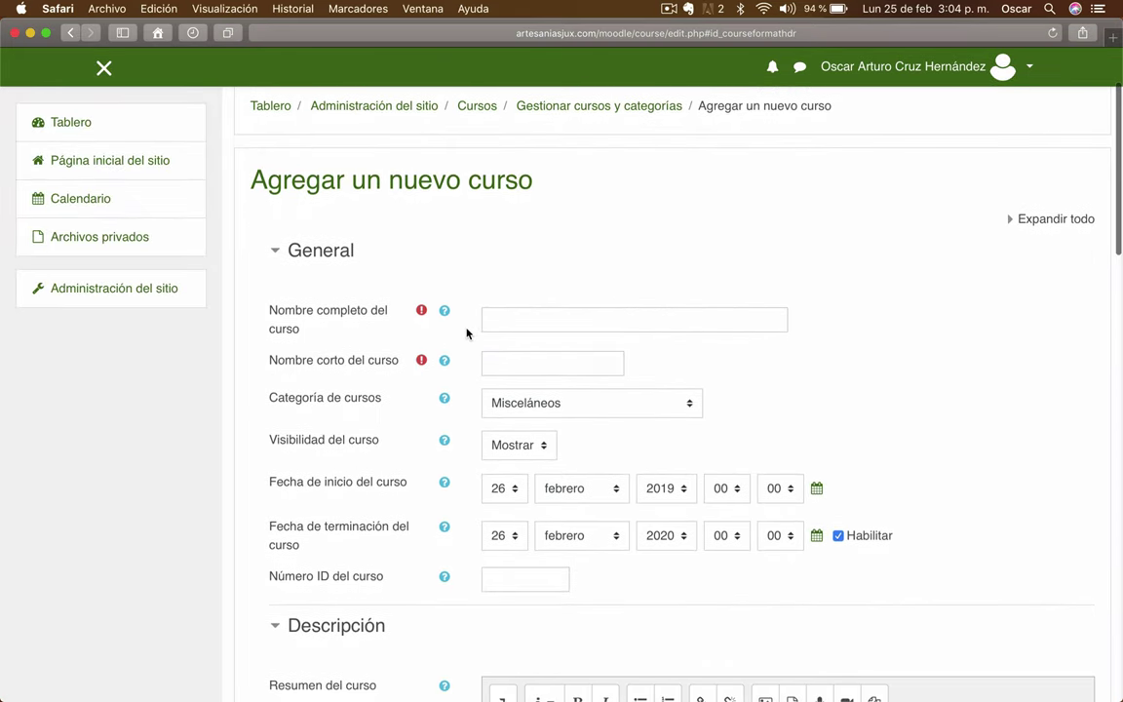
{"action": "left_click", "coordinate": [562, 319]}
{"action": "type", "text": "A"}
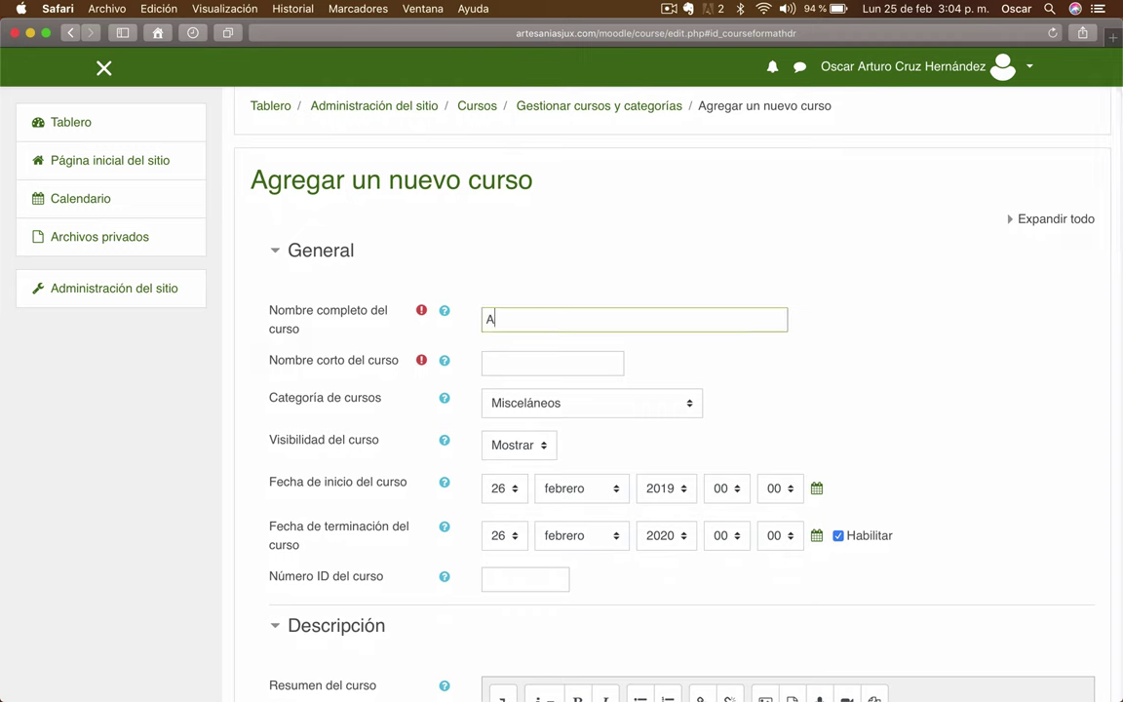
{"action": "type", "text": "ctividad única"}
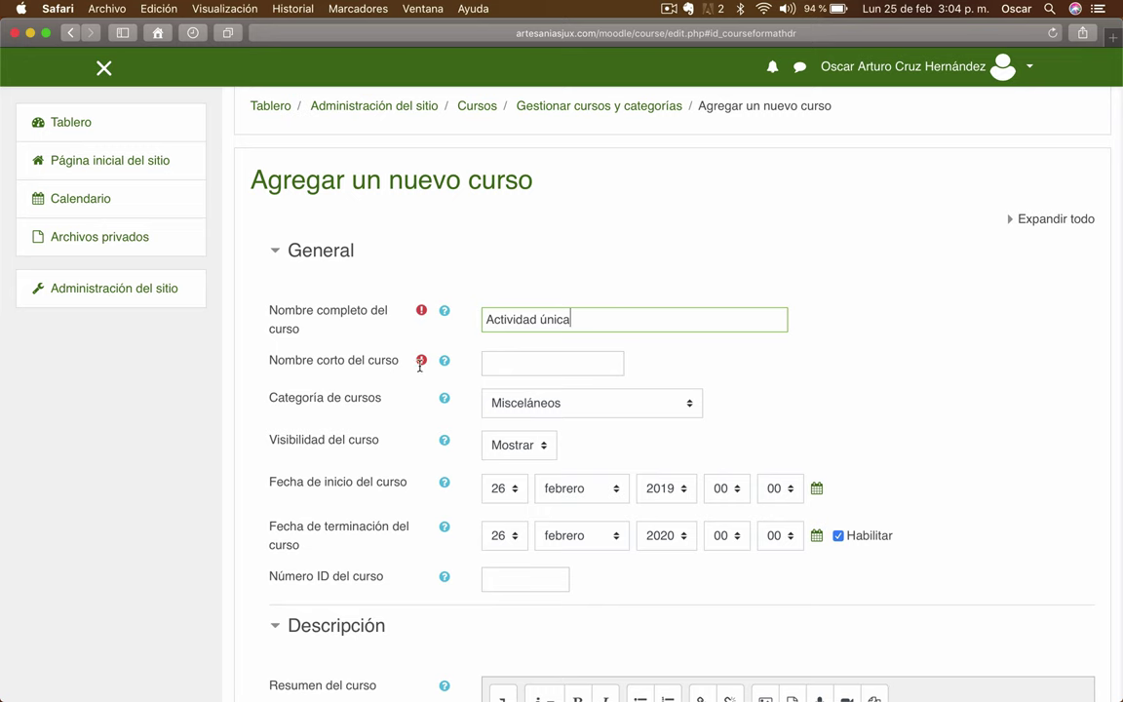
Step: Enter AU as the course short name and set the course category to Comunicación
{"action": "left_click", "coordinate": [541, 365]}
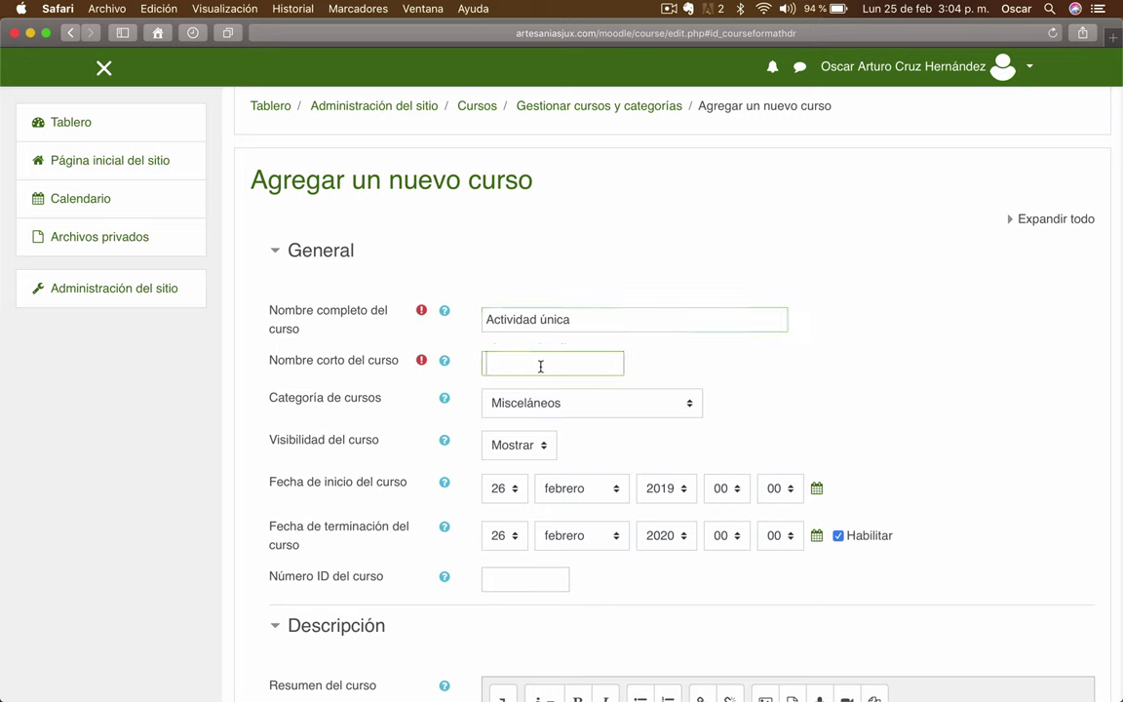
{"action": "type", "text": "AU"}
{"action": "scroll", "coordinate": [723, 373], "scroll_direction": "down", "scroll_amount": 2}
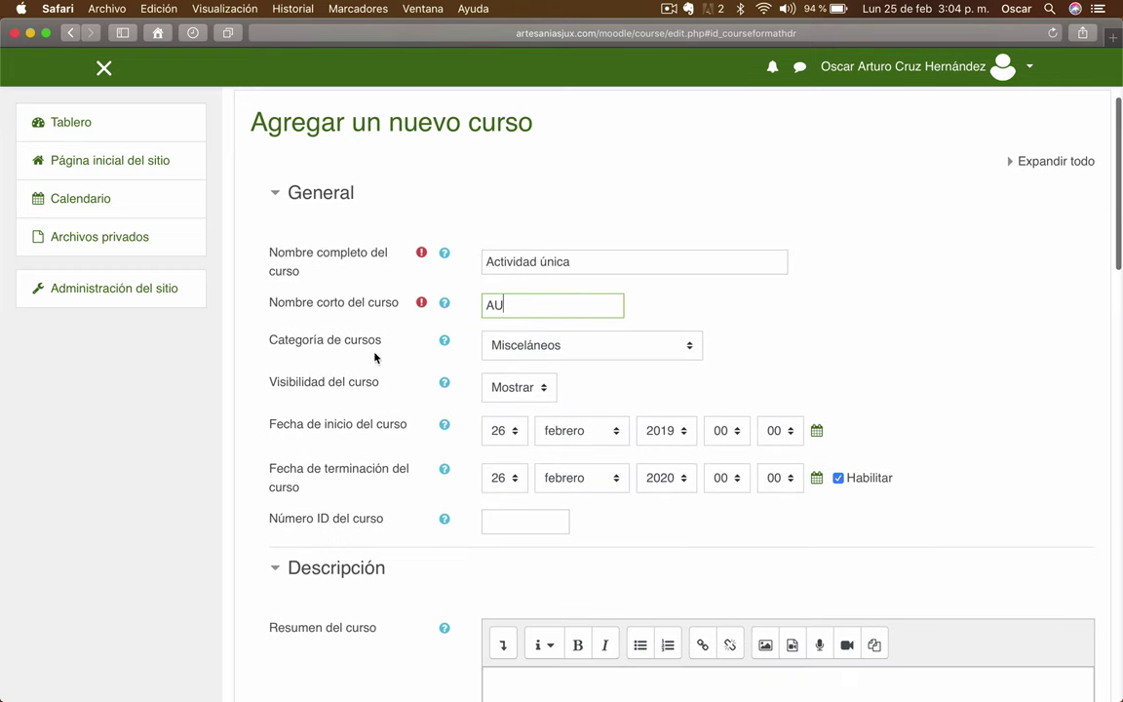
{"action": "left_click", "coordinate": [688, 346]}
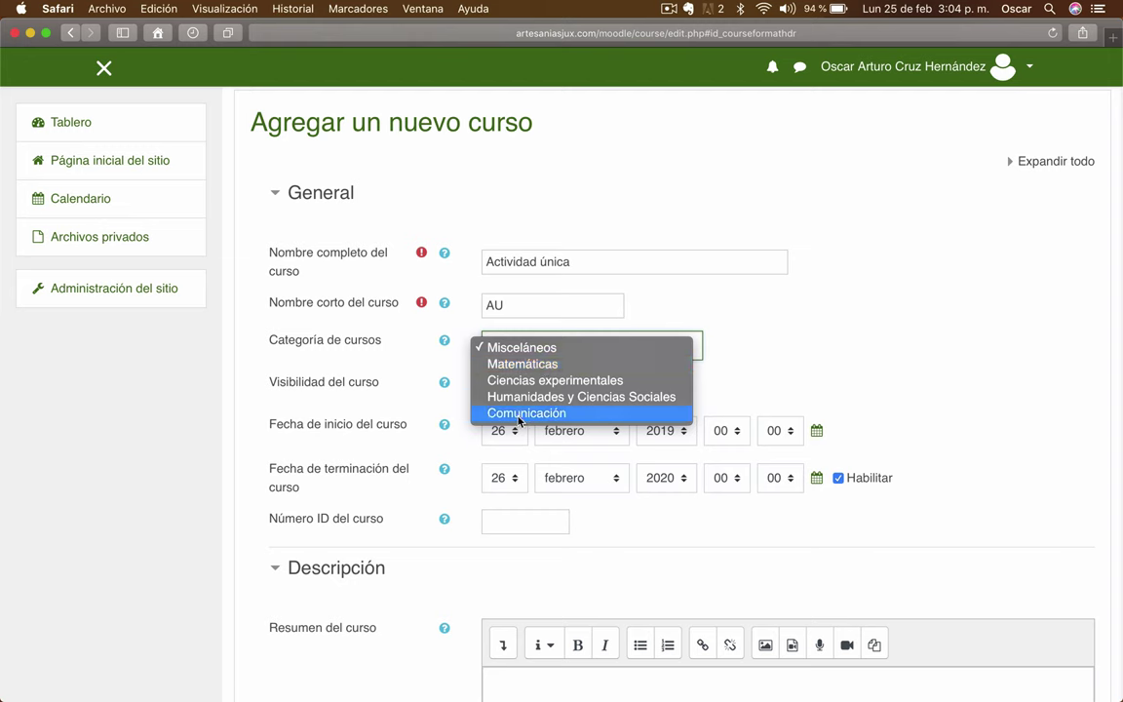
{"action": "left_click", "coordinate": [545, 412]}
{"action": "left_click", "coordinate": [984, 413]}
{"action": "scroll", "coordinate": [985, 412], "scroll_direction": "down", "scroll_amount": 1}
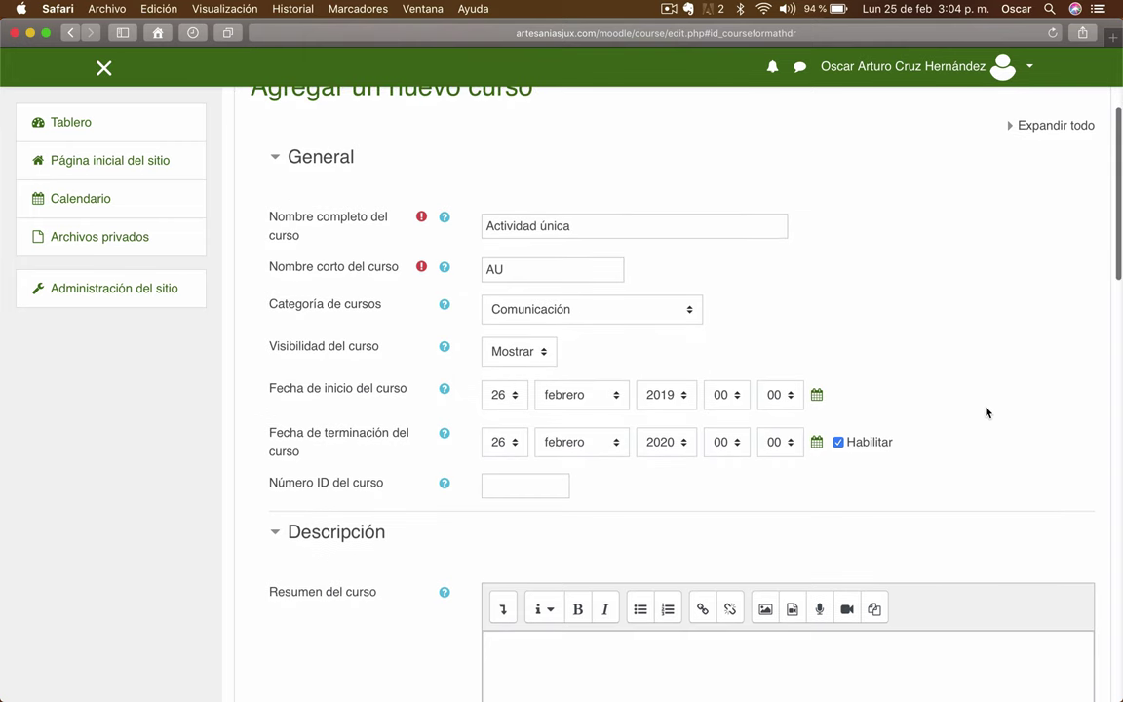
Step: Append "- TIC" to the full course name so it reads "Actividad única - TIC"
{"action": "left_click", "coordinate": [585, 224]}
{"action": "type", "text": "- TIC"}
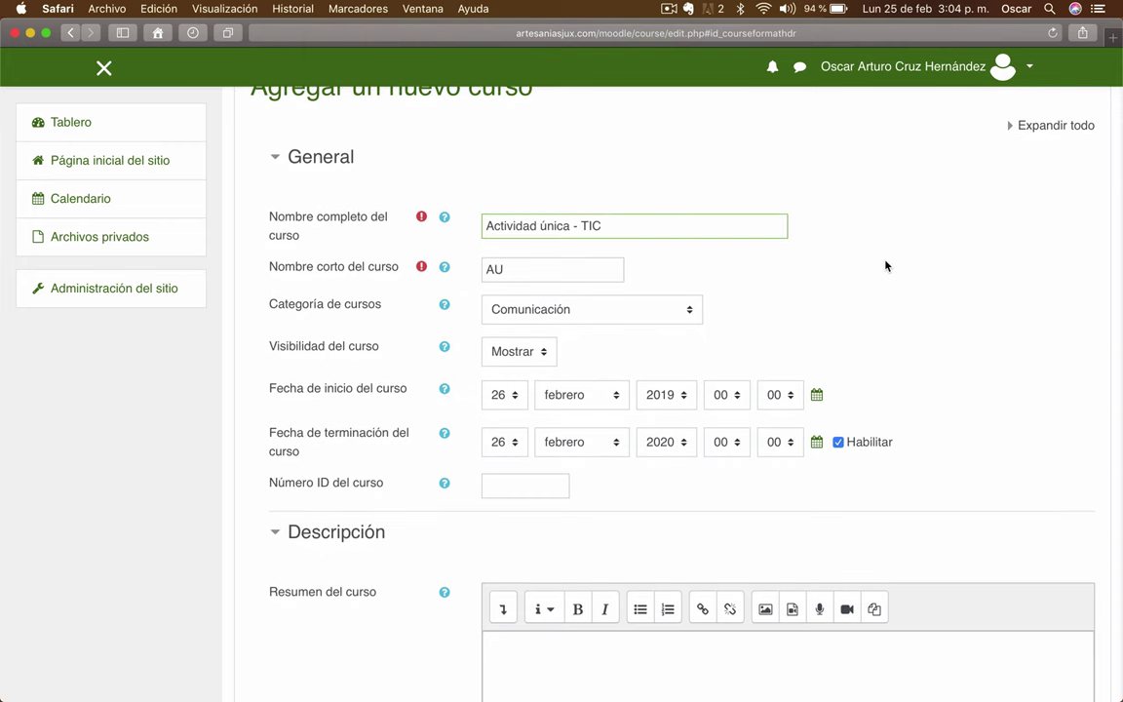
{"action": "left_click", "coordinate": [887, 265]}
Step: Set the course start day to 25 and the course end day to 28
{"action": "scroll", "coordinate": [884, 263], "scroll_direction": "down", "scroll_amount": 2}
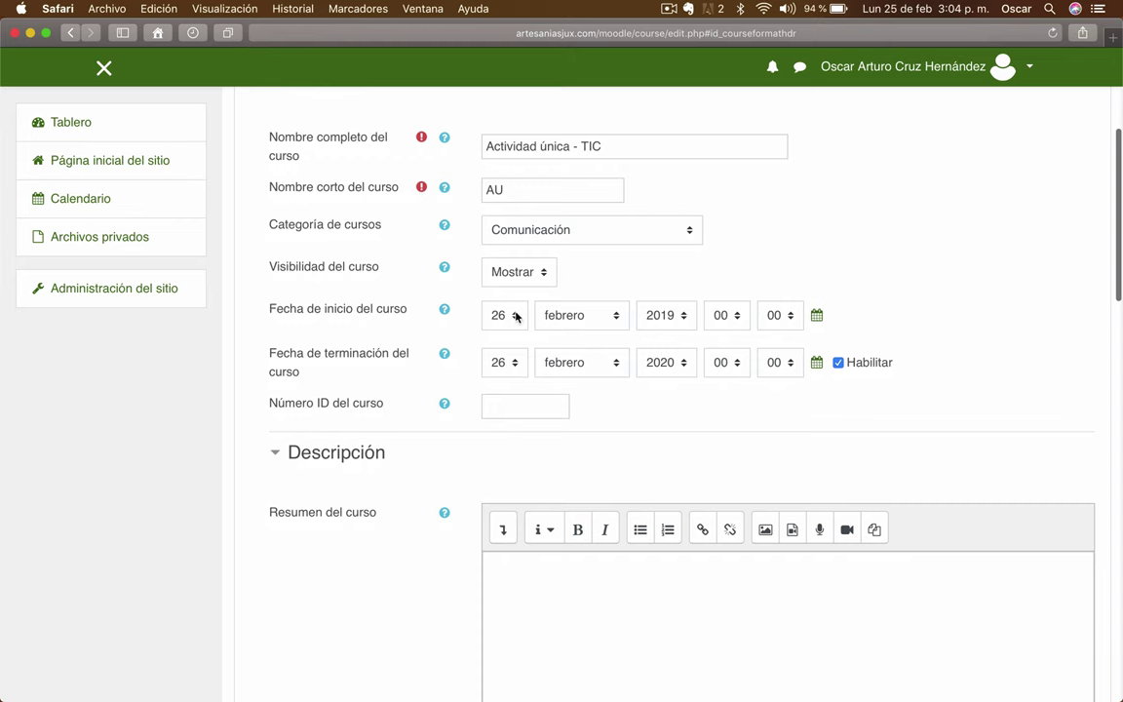
{"action": "left_click", "coordinate": [516, 316]}
{"action": "left_click", "coordinate": [498, 320]}
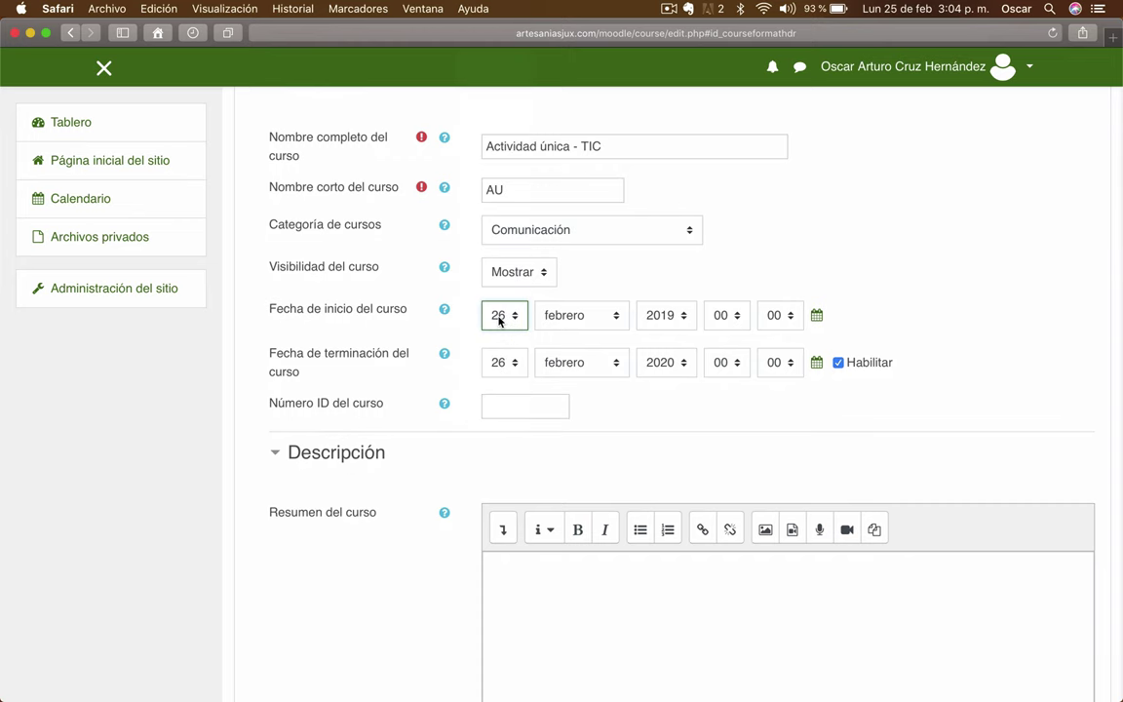
{"action": "left_click", "coordinate": [499, 314]}
{"action": "left_click", "coordinate": [496, 304]}
{"action": "left_click", "coordinate": [503, 363]}
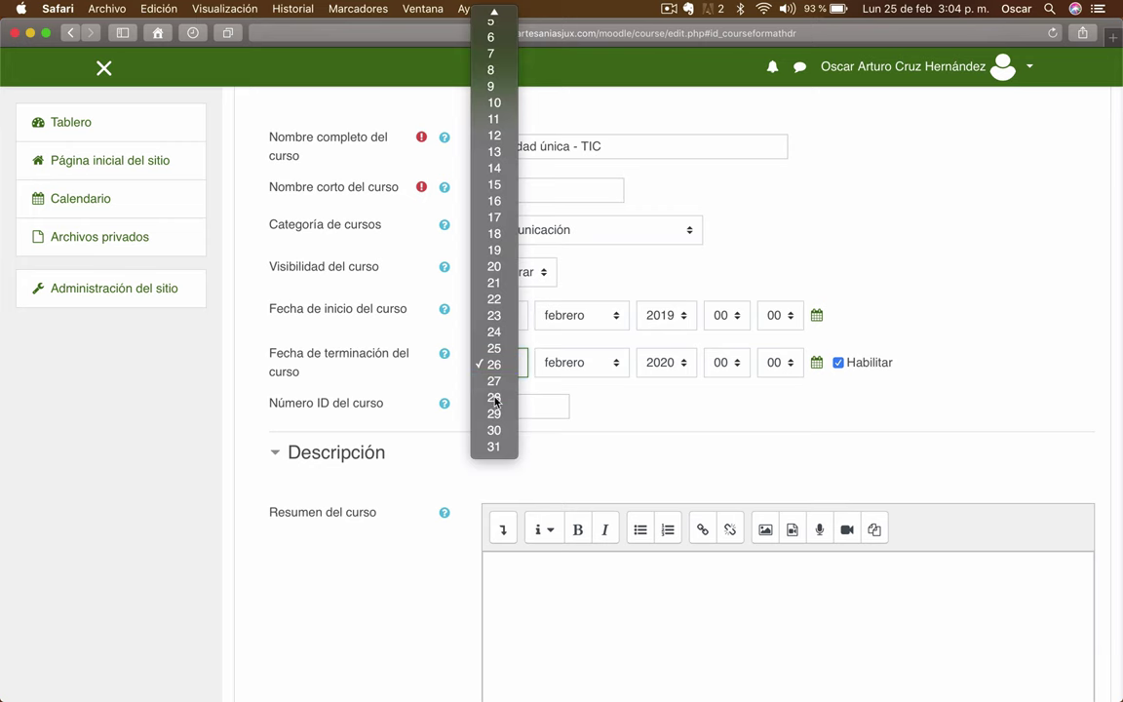
{"action": "left_click", "coordinate": [496, 398]}
Step: Write the course summary "Este curso trabajará una actividad única"
{"action": "scroll", "coordinate": [1060, 366], "scroll_direction": "down", "scroll_amount": 3}
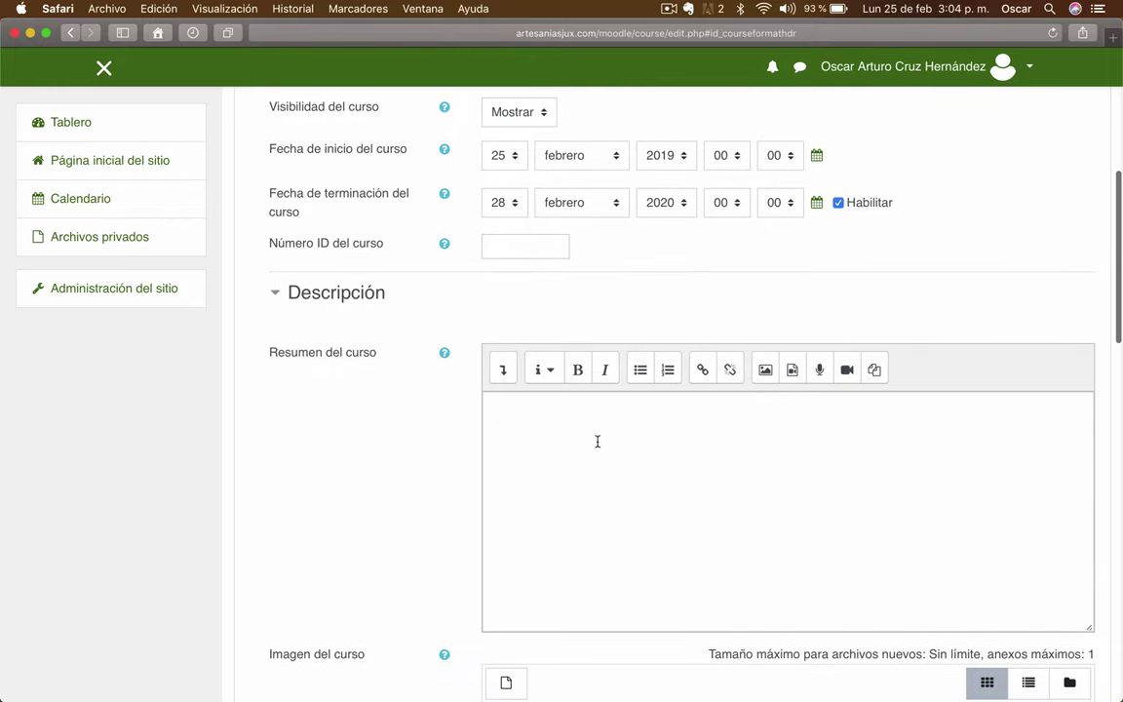
{"action": "left_click", "coordinate": [598, 441]}
{"action": "scroll", "coordinate": [599, 443], "scroll_direction": "up", "scroll_amount": 3}
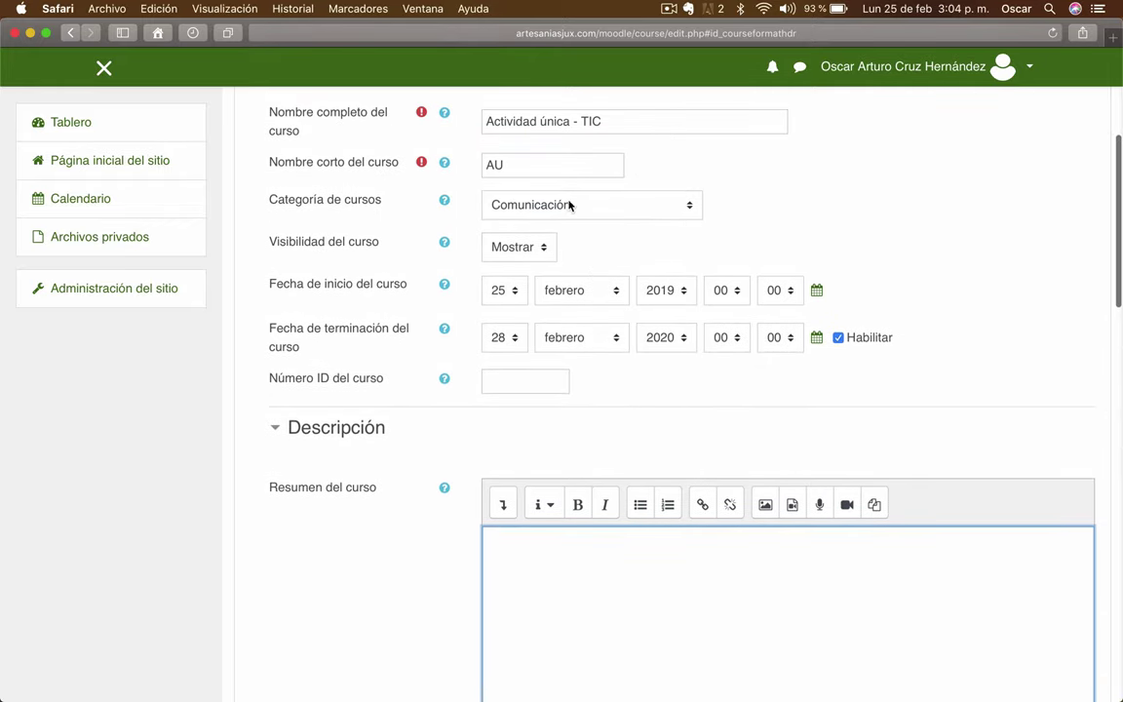
{"action": "scroll", "coordinate": [596, 571], "scroll_direction": "down", "scroll_amount": 3}
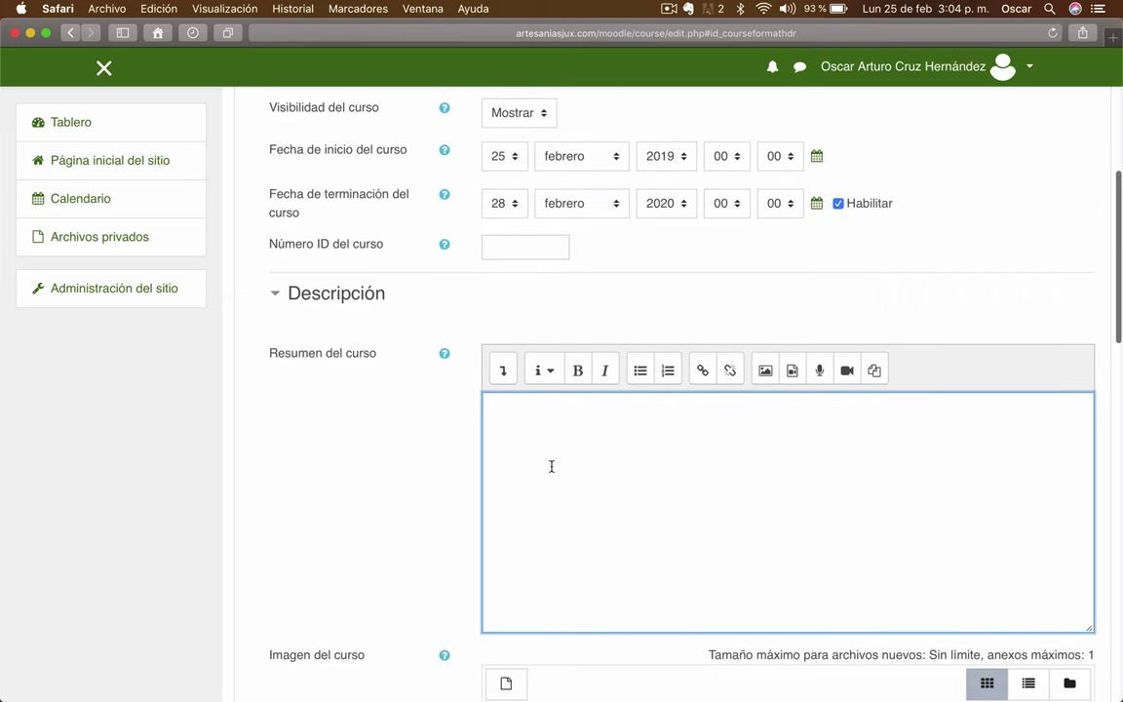
{"action": "type", "text": "Este curso trabaj"}
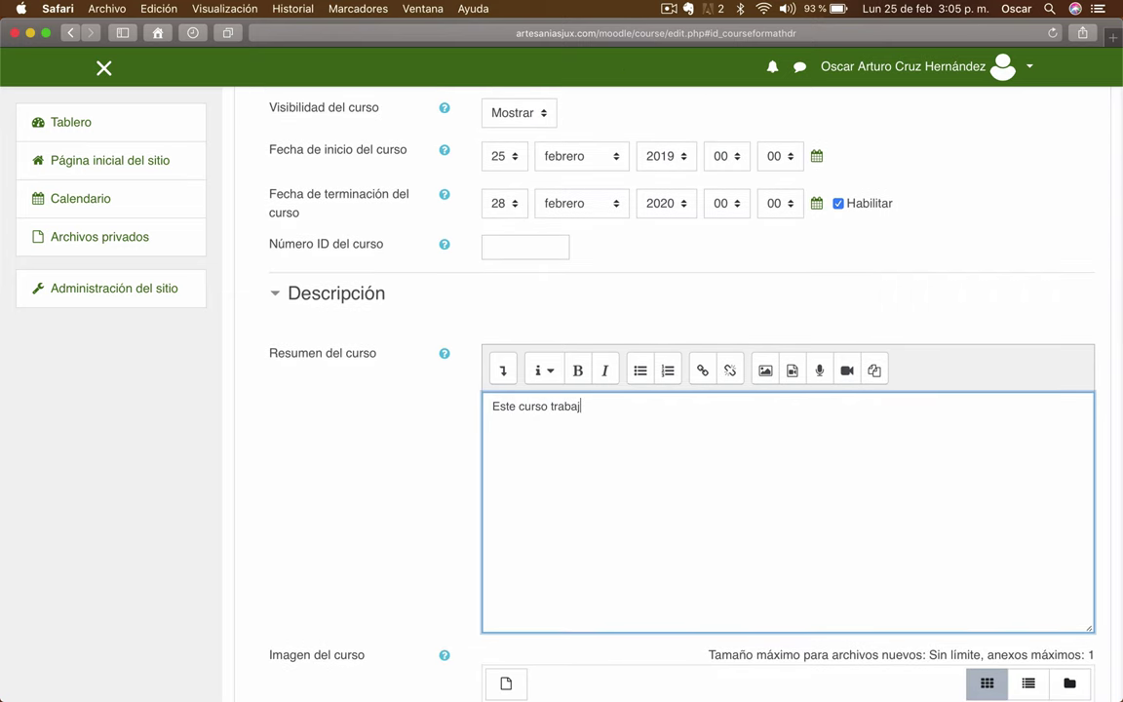
{"action": "type", "text": "ará una actividad única"}
Step: Upload Carrusel3.jpg from the computer as the course image
{"action": "scroll", "coordinate": [458, 494], "scroll_direction": "down", "scroll_amount": 10}
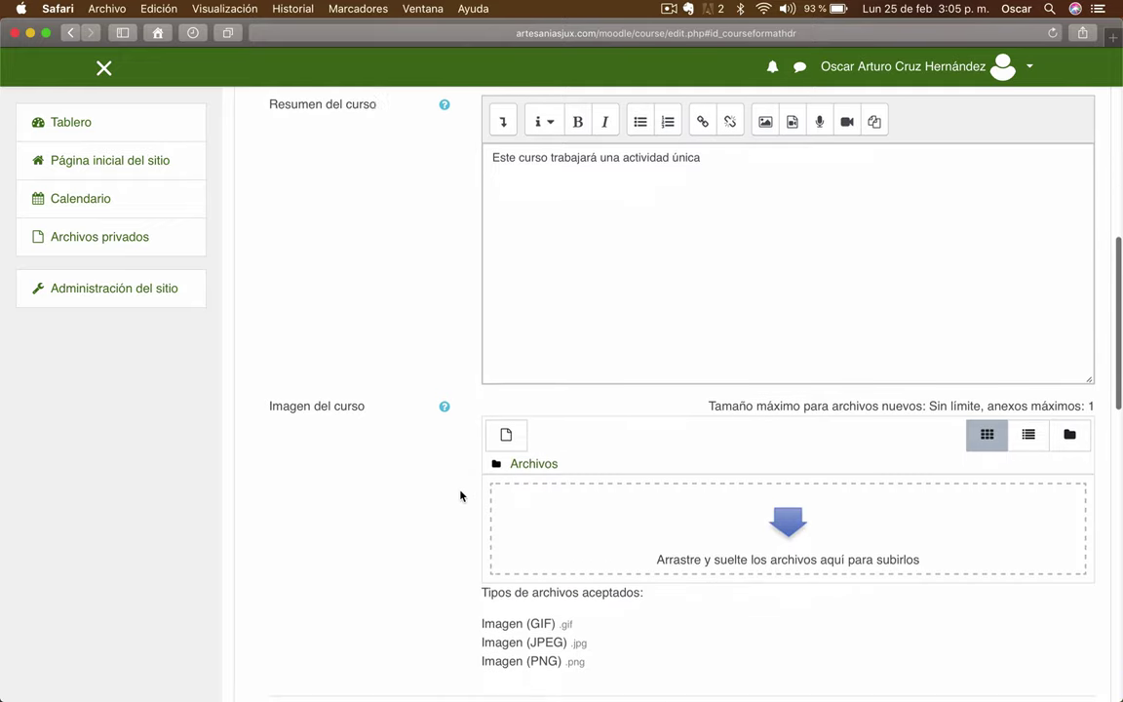
{"action": "left_click", "coordinate": [708, 312]}
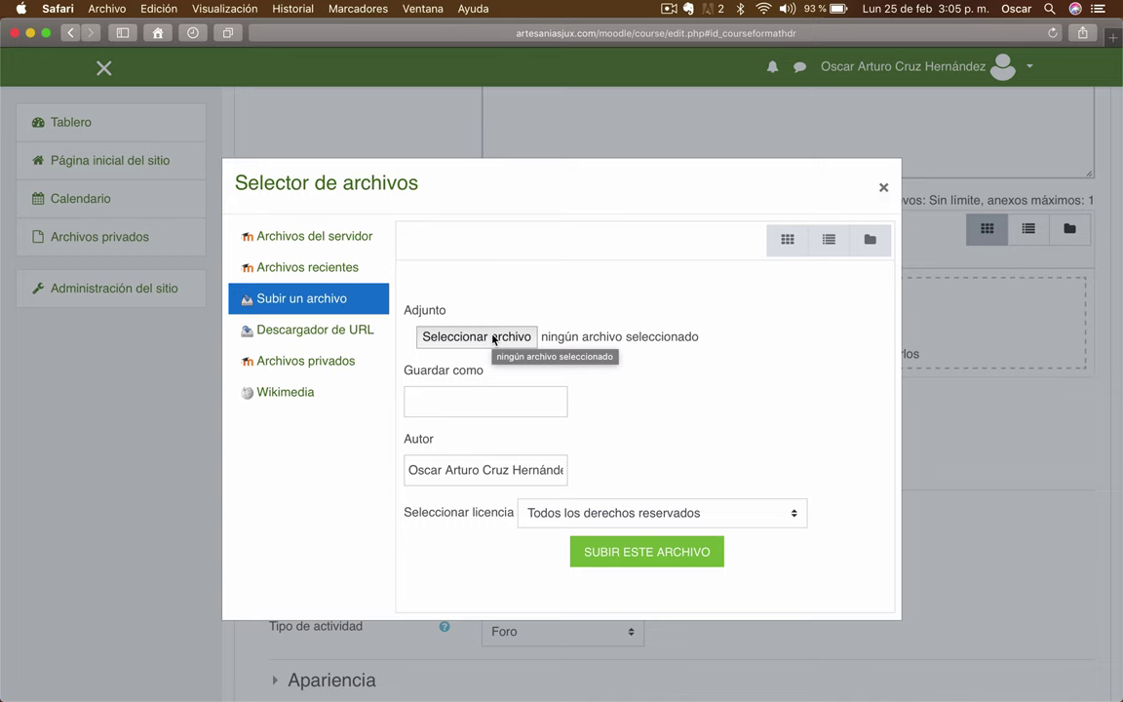
{"action": "left_click", "coordinate": [493, 337]}
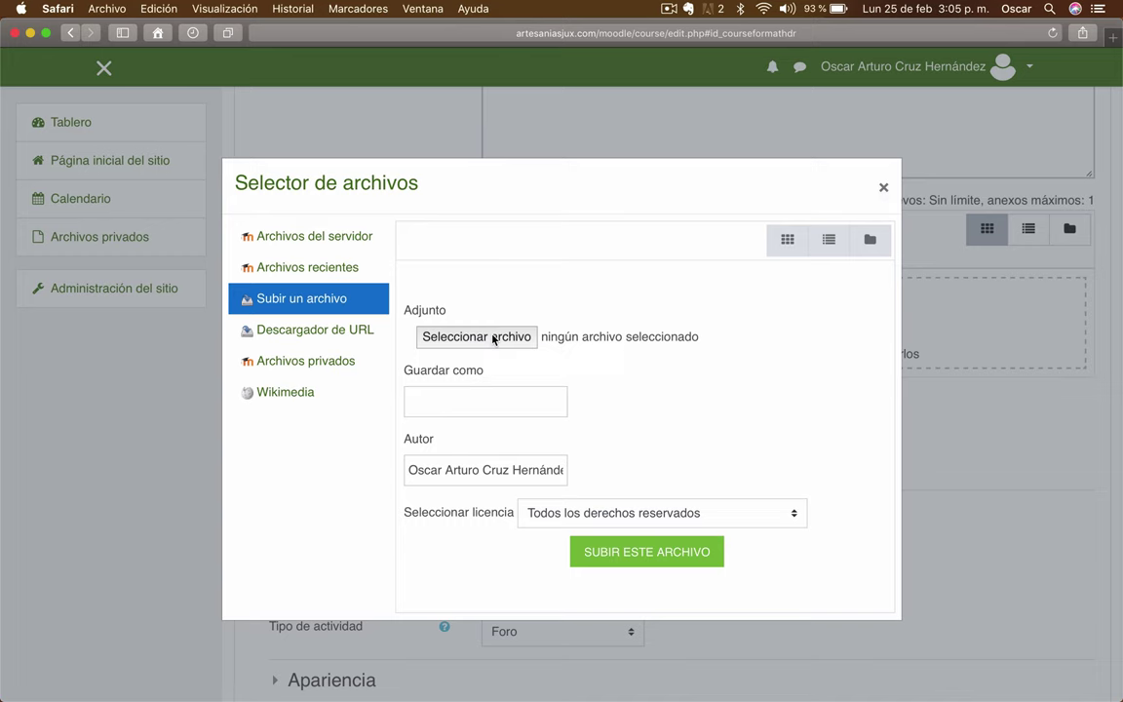
{"action": "left_click", "coordinate": [880, 565]}
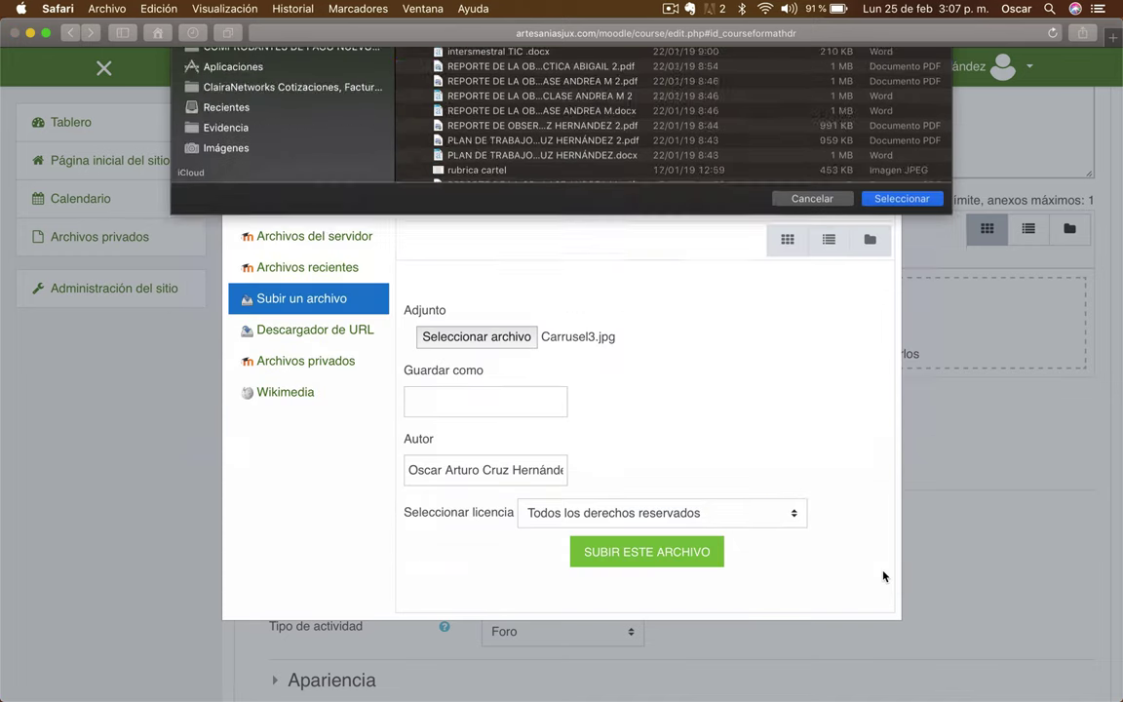
{"action": "left_click", "coordinate": [642, 552]}
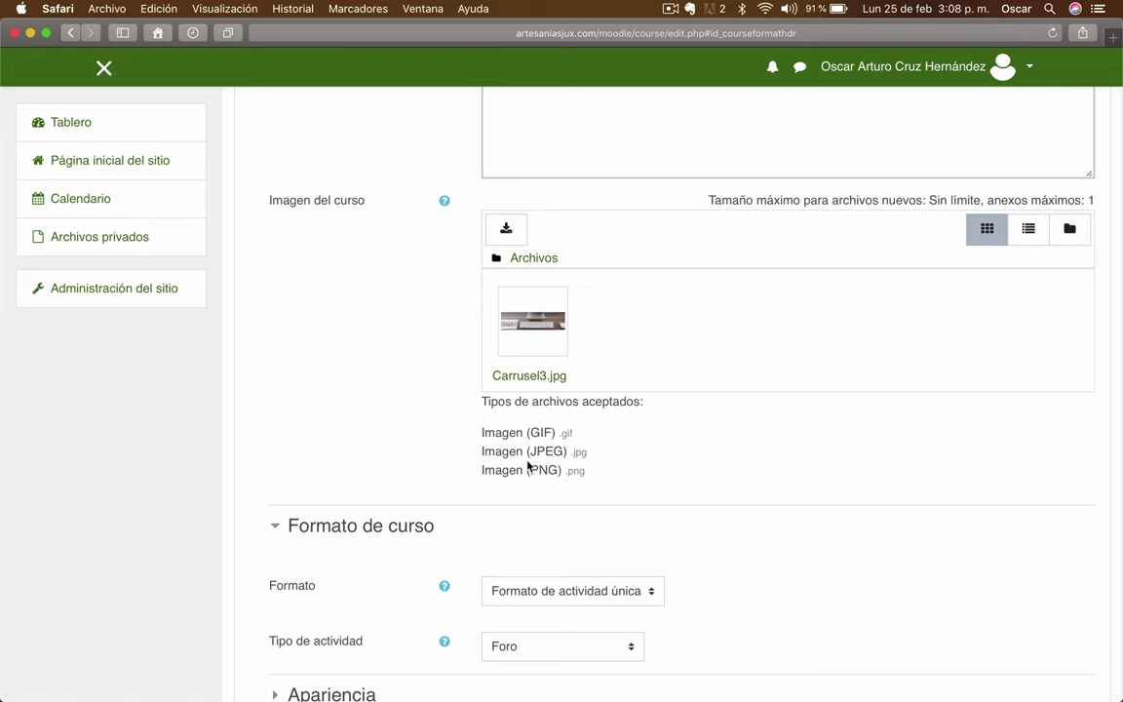
Step: Set the activity type of the single-activity course format to Carpeta (folder)
{"action": "scroll", "coordinate": [341, 435], "scroll_direction": "down", "scroll_amount": 5}
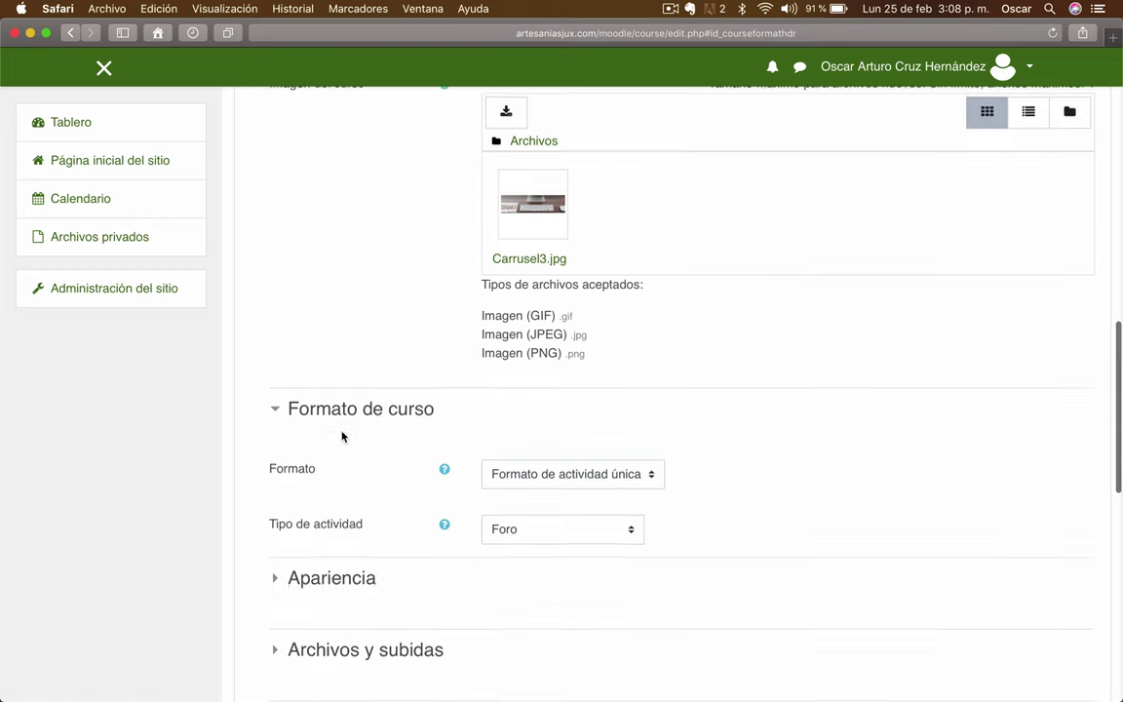
{"action": "scroll", "coordinate": [366, 348], "scroll_direction": "down", "scroll_amount": 2}
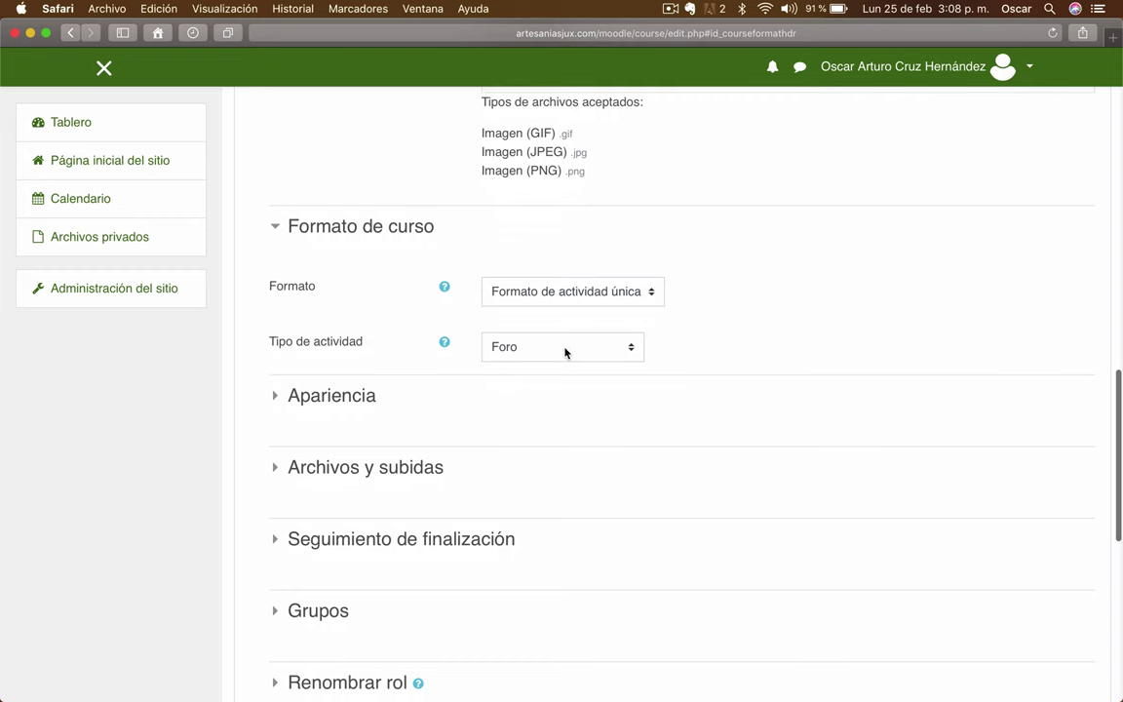
{"action": "scroll", "coordinate": [368, 293], "scroll_direction": "down", "scroll_amount": 2}
{"action": "scroll", "coordinate": [366, 294], "scroll_direction": "down", "scroll_amount": 1}
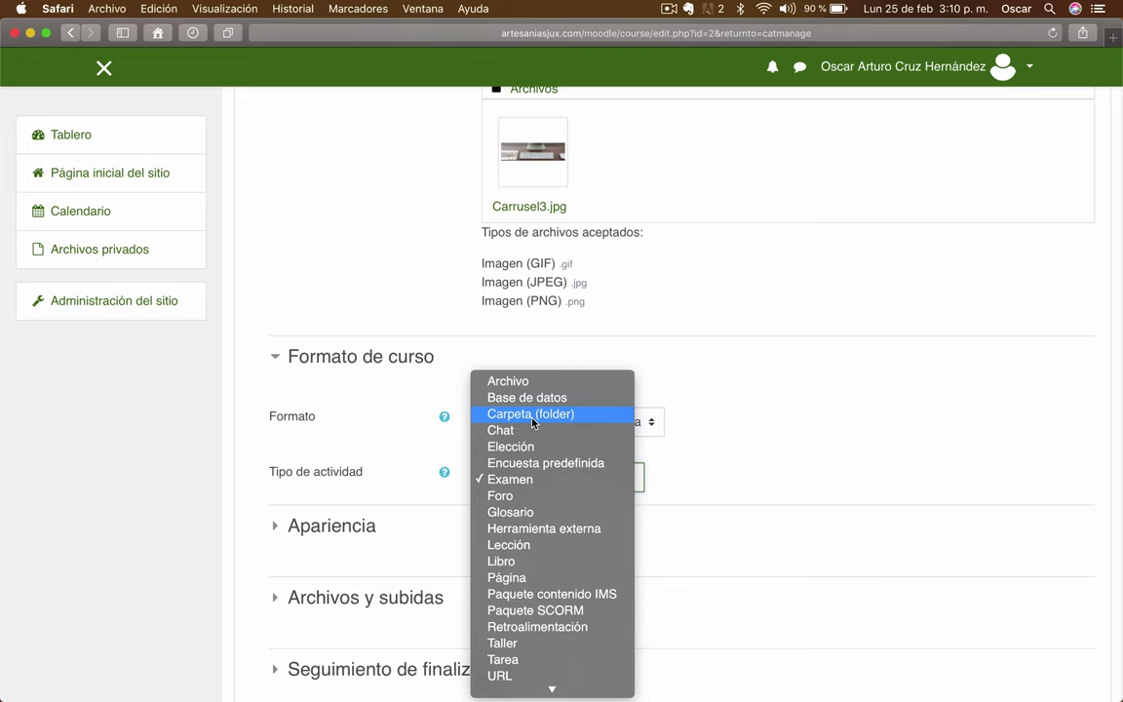
{"action": "left_click", "coordinate": [533, 421]}
Step: Expand the Apariencia settings and select Español - México (es_mx) as the forced language
{"action": "scroll", "coordinate": [758, 440], "scroll_direction": "down", "scroll_amount": 5}
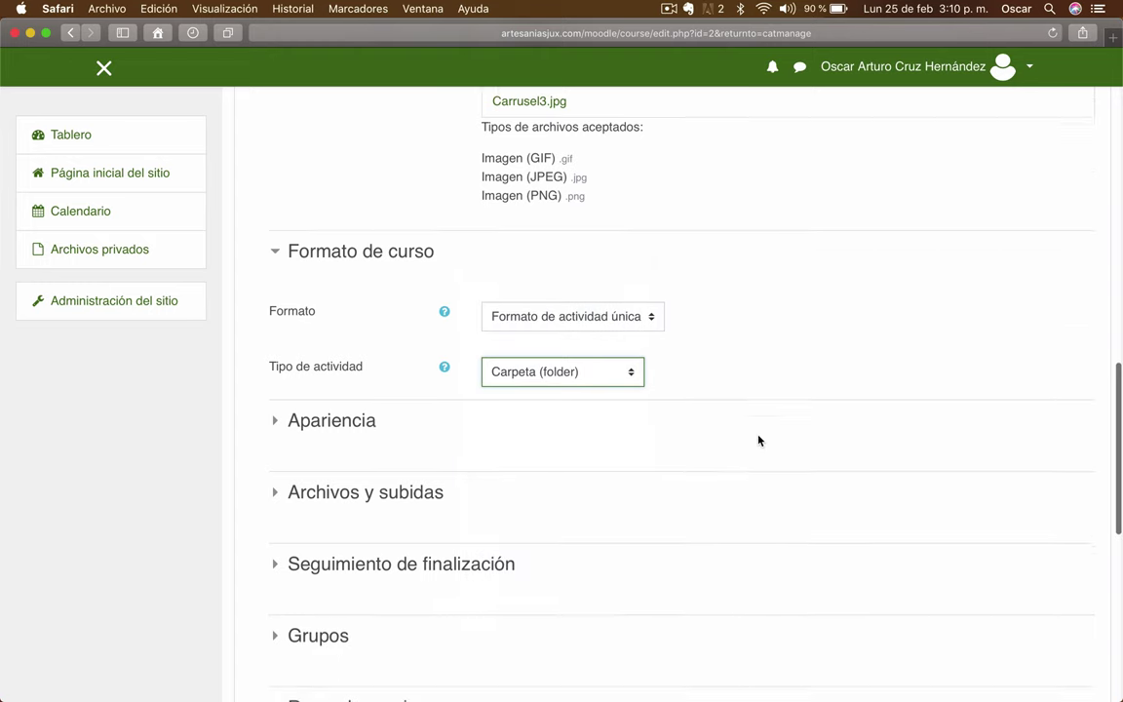
{"action": "scroll", "coordinate": [758, 441], "scroll_direction": "up", "scroll_amount": 2}
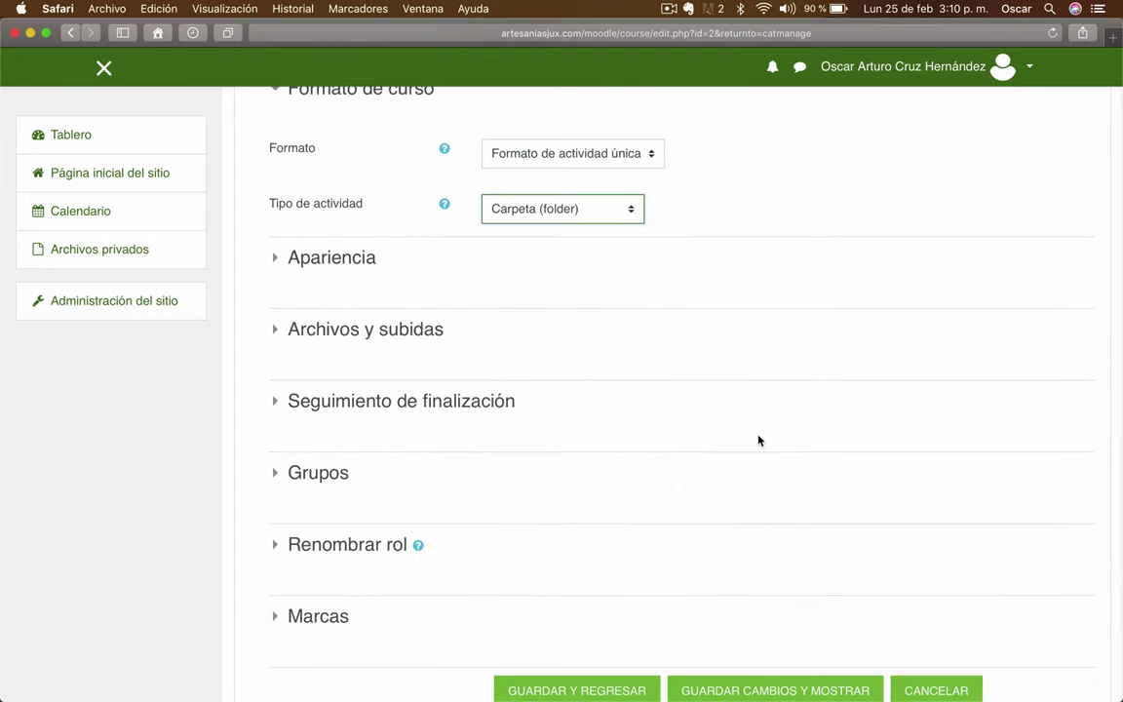
{"action": "left_click", "coordinate": [282, 256]}
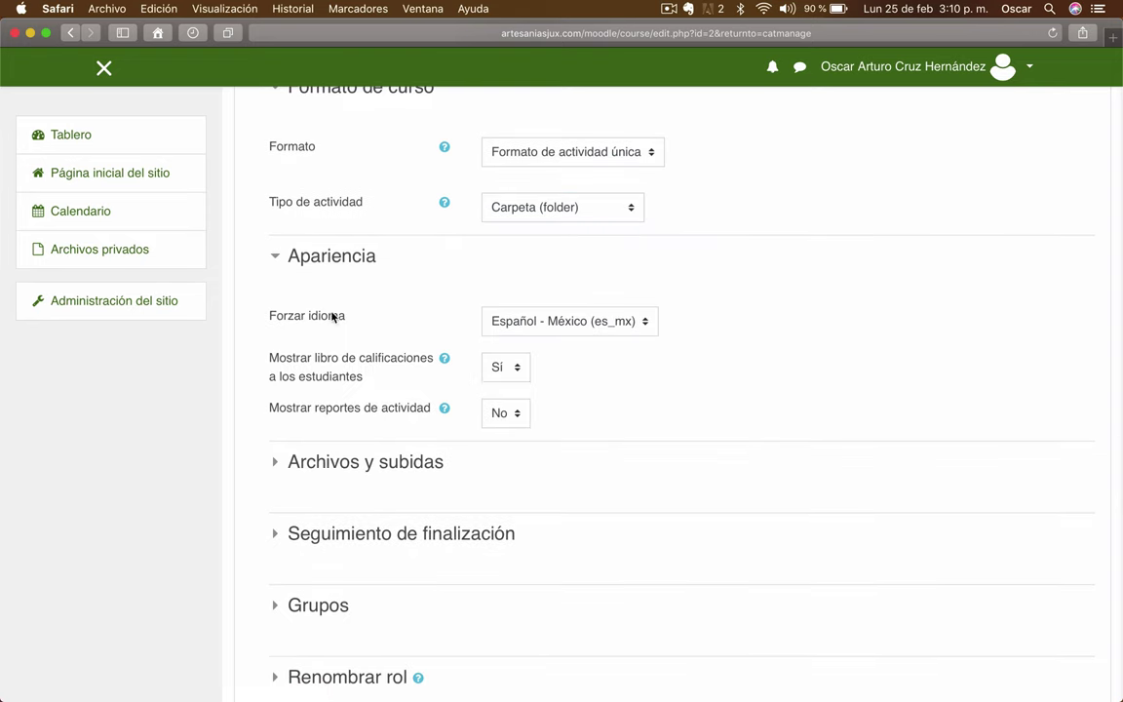
{"action": "left_click", "coordinate": [553, 322]}
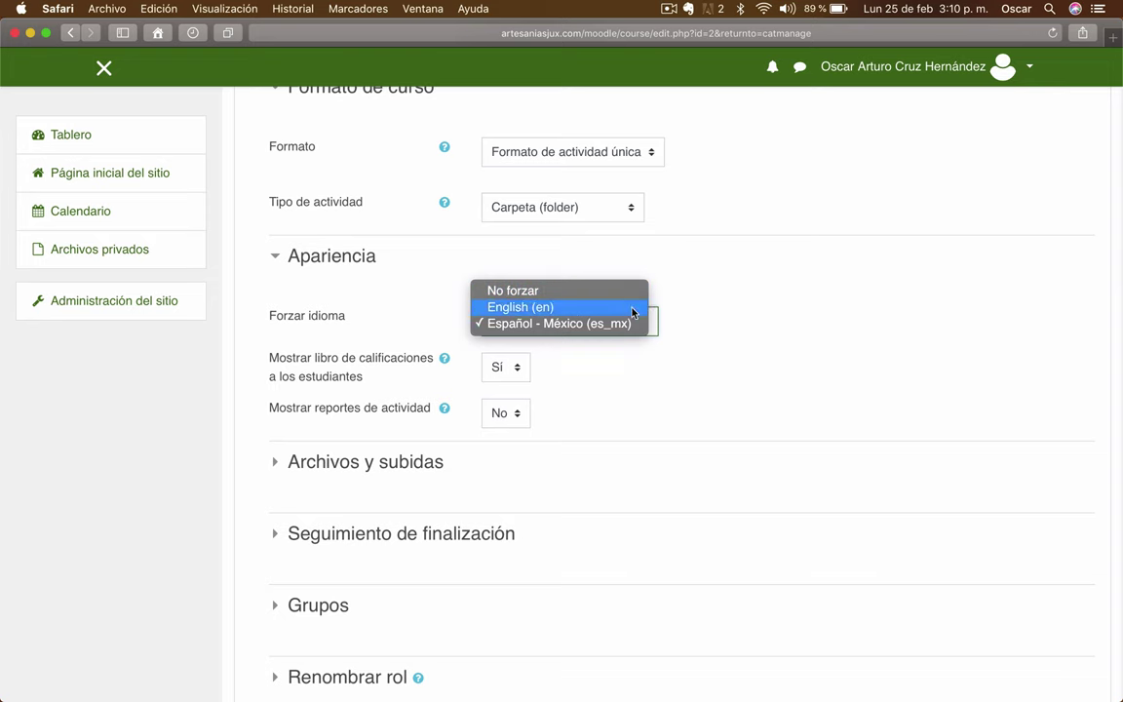
{"action": "left_click", "coordinate": [478, 335]}
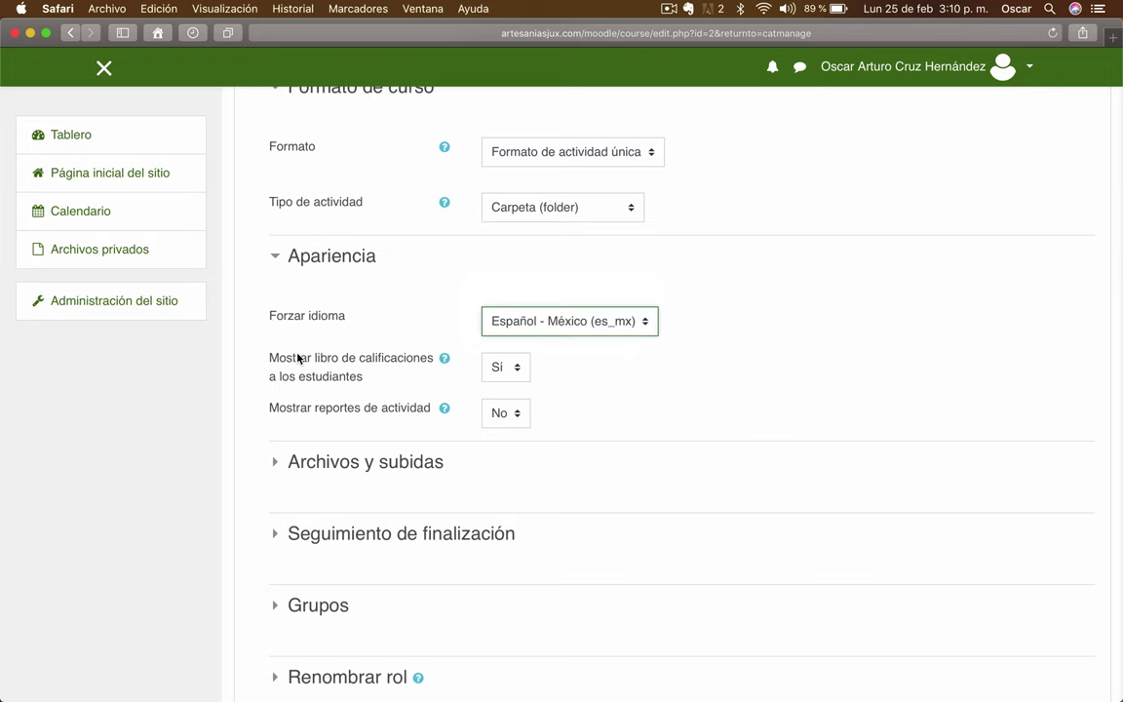
Step: Expand the Archivos y subidas settings, leave the upload limit as is, and save the course and display it
{"action": "scroll", "coordinate": [531, 378], "scroll_direction": "down", "scroll_amount": 4}
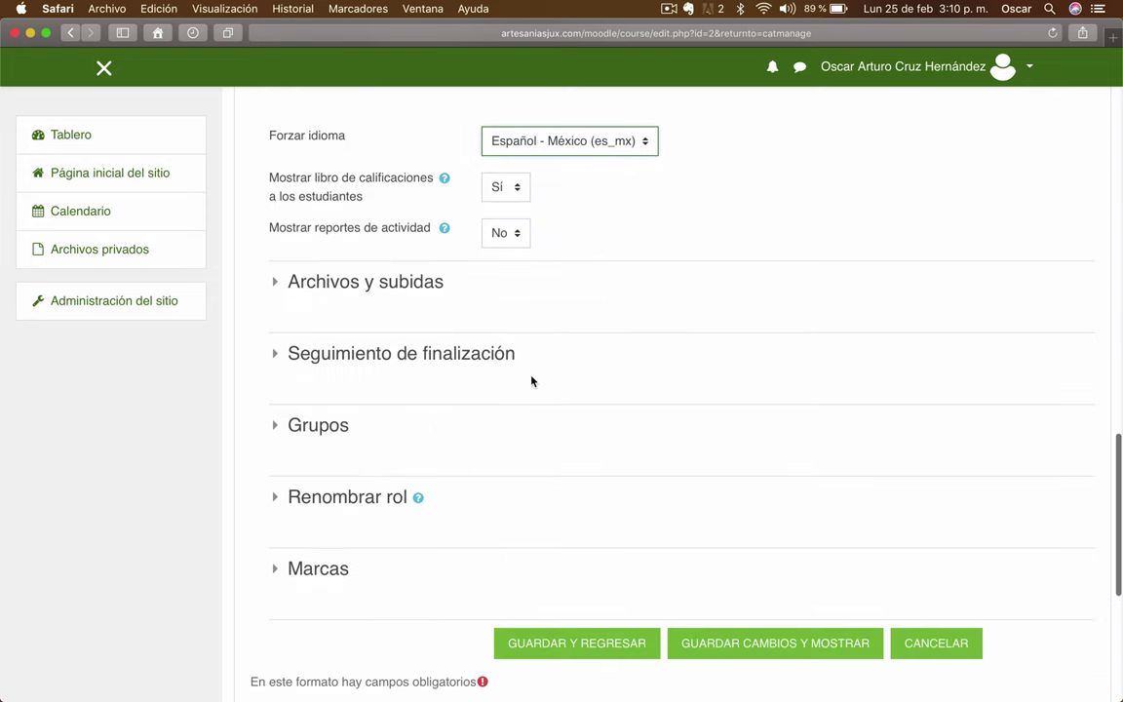
{"action": "left_click", "coordinate": [277, 292]}
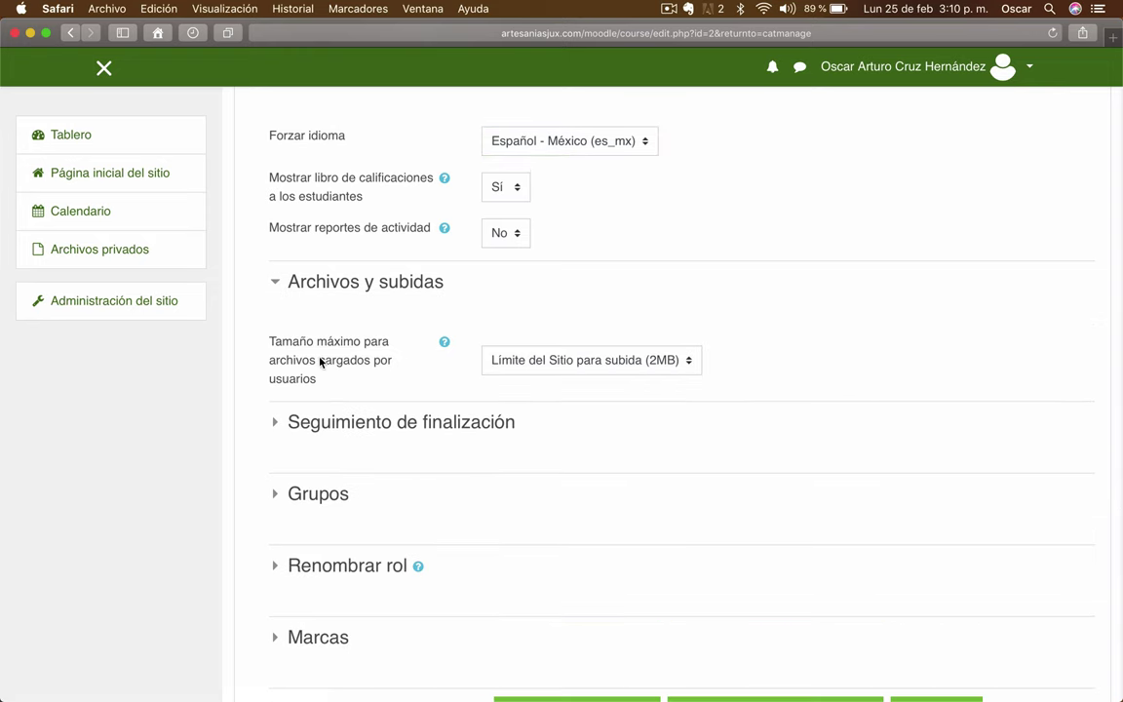
{"action": "scroll", "coordinate": [405, 396], "scroll_direction": "down", "scroll_amount": 1}
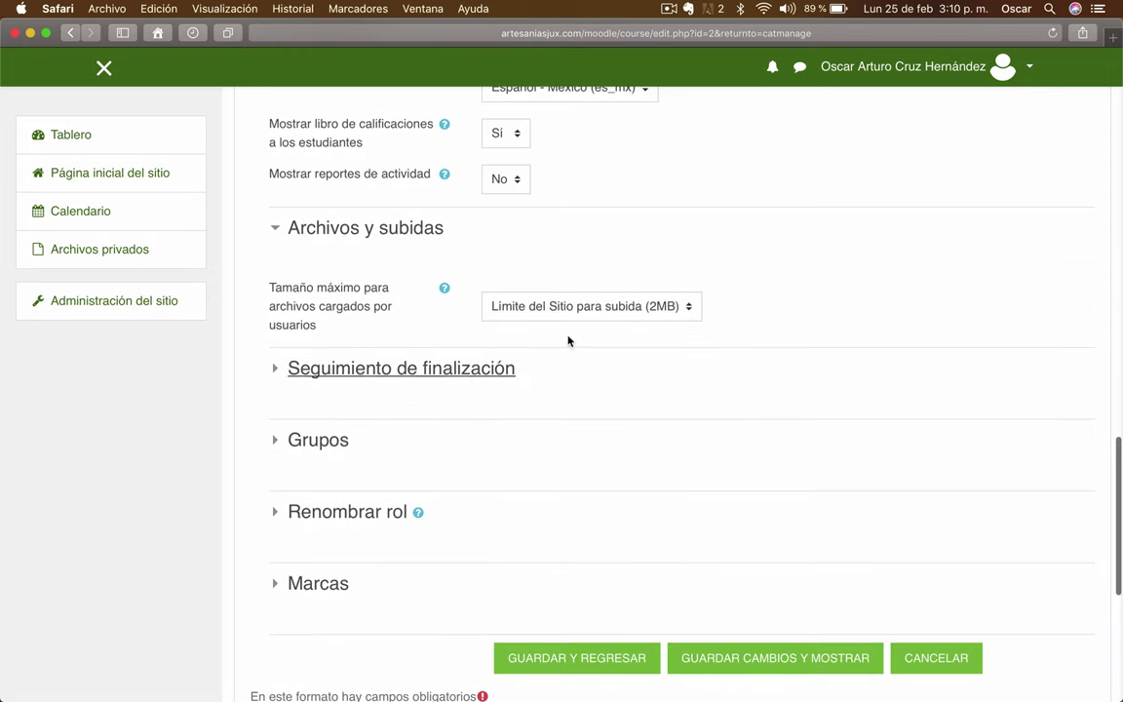
{"action": "scroll", "coordinate": [884, 609], "scroll_direction": "down", "scroll_amount": 2}
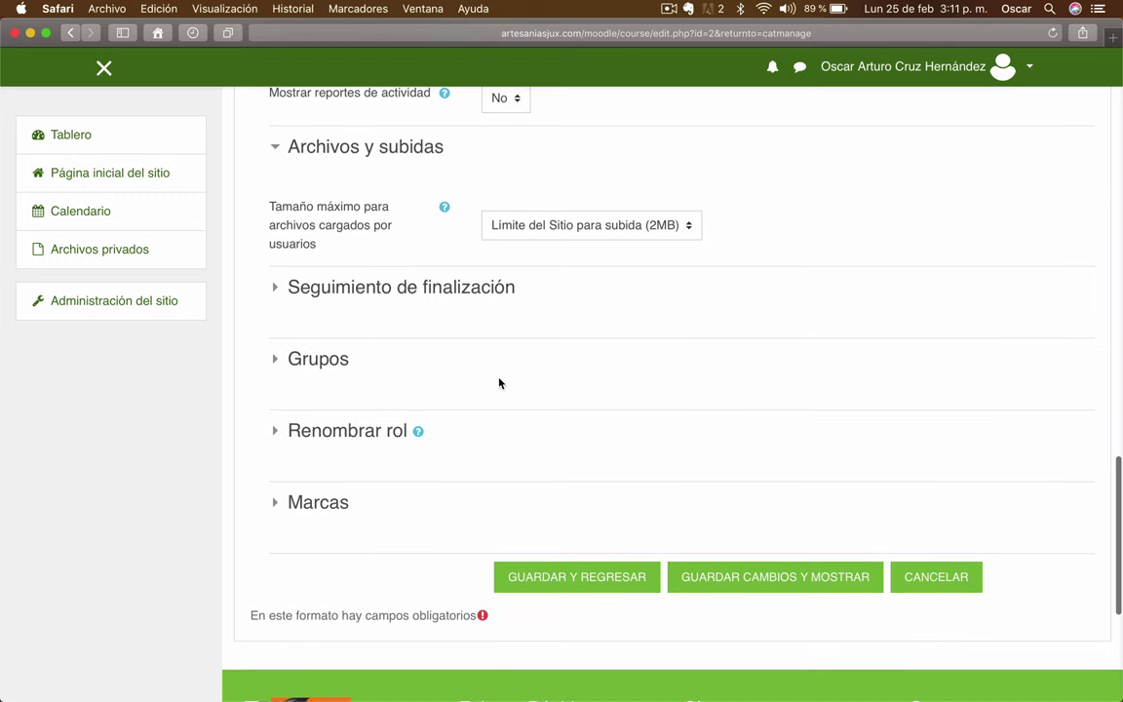
{"action": "left_click", "coordinate": [767, 574]}
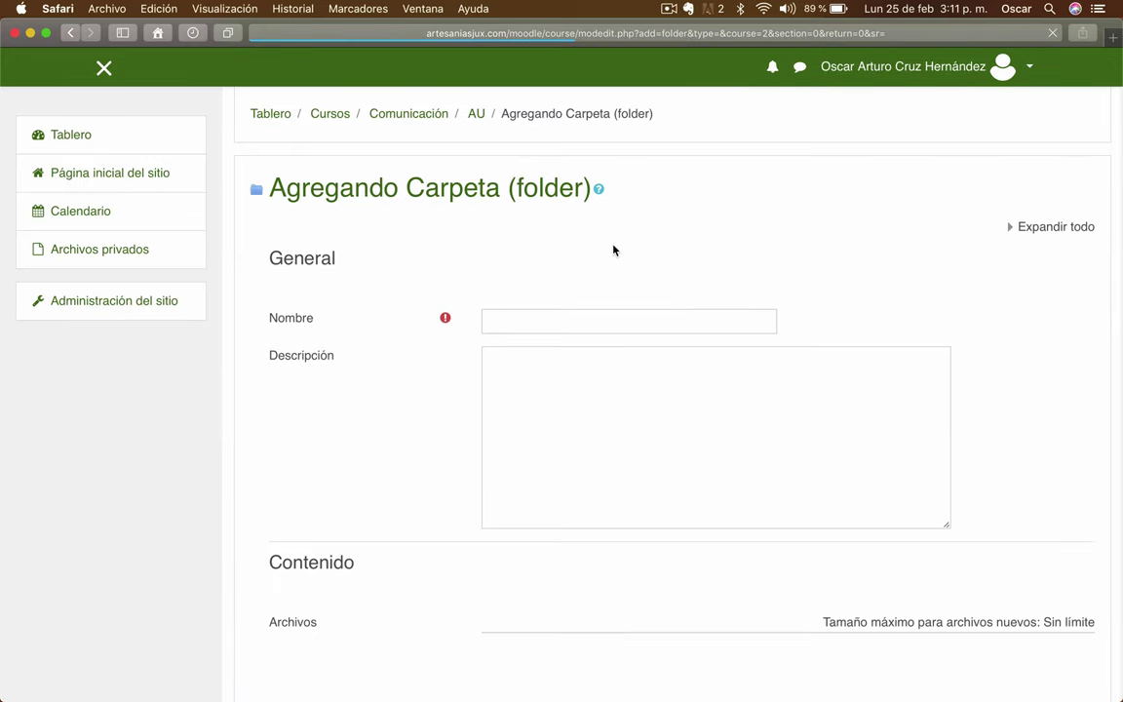
Step: Name the folder activity "Planes de estudio" and copy the same text into its description
{"action": "left_click", "coordinate": [511, 321]}
{"action": "type", "text": "Planes"}
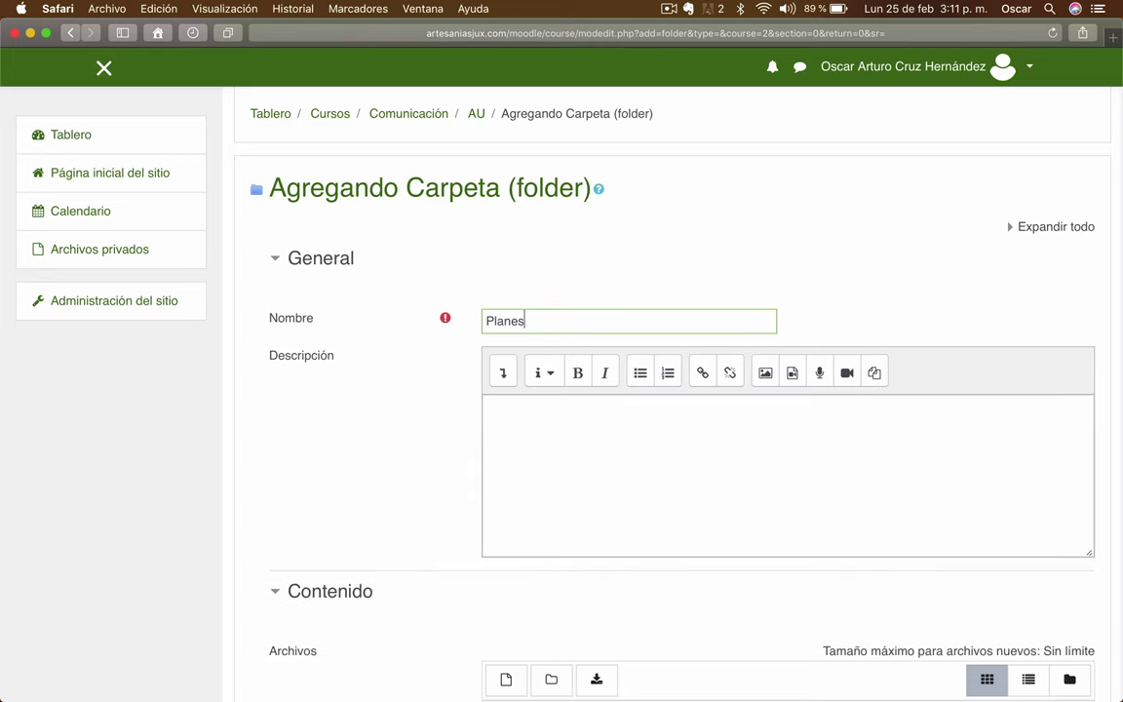
{"action": "type", "text": " de estud"}
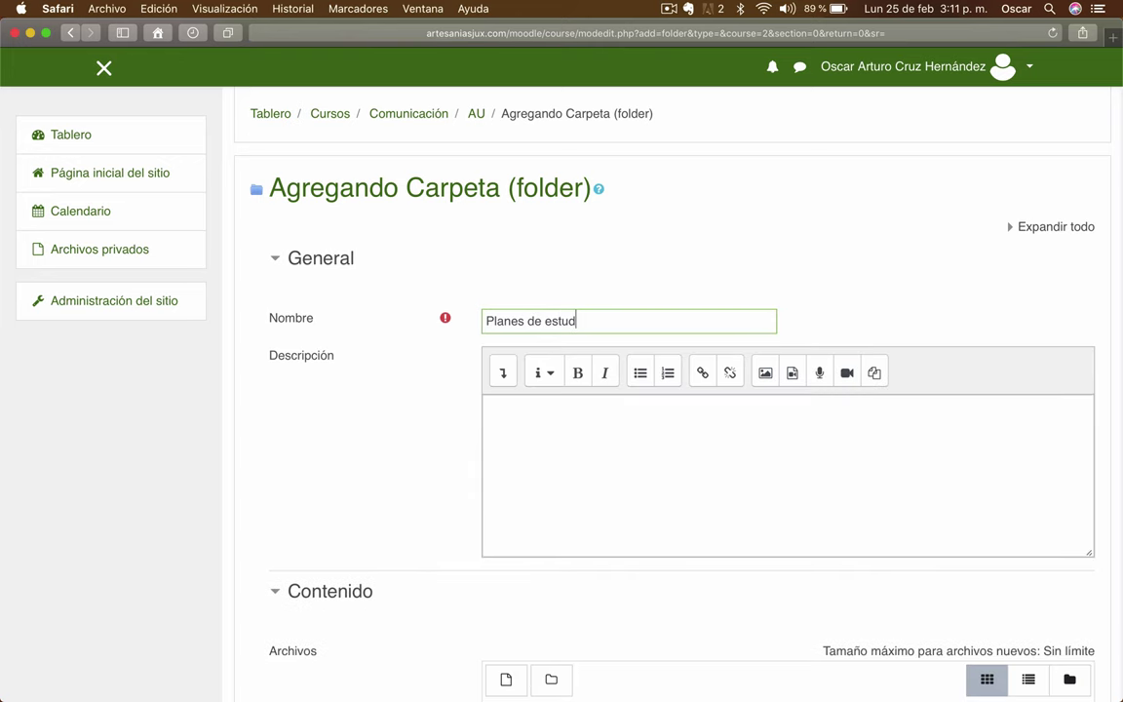
{"action": "type", "text": "io"}
{"action": "left_click", "coordinate": [546, 448]}
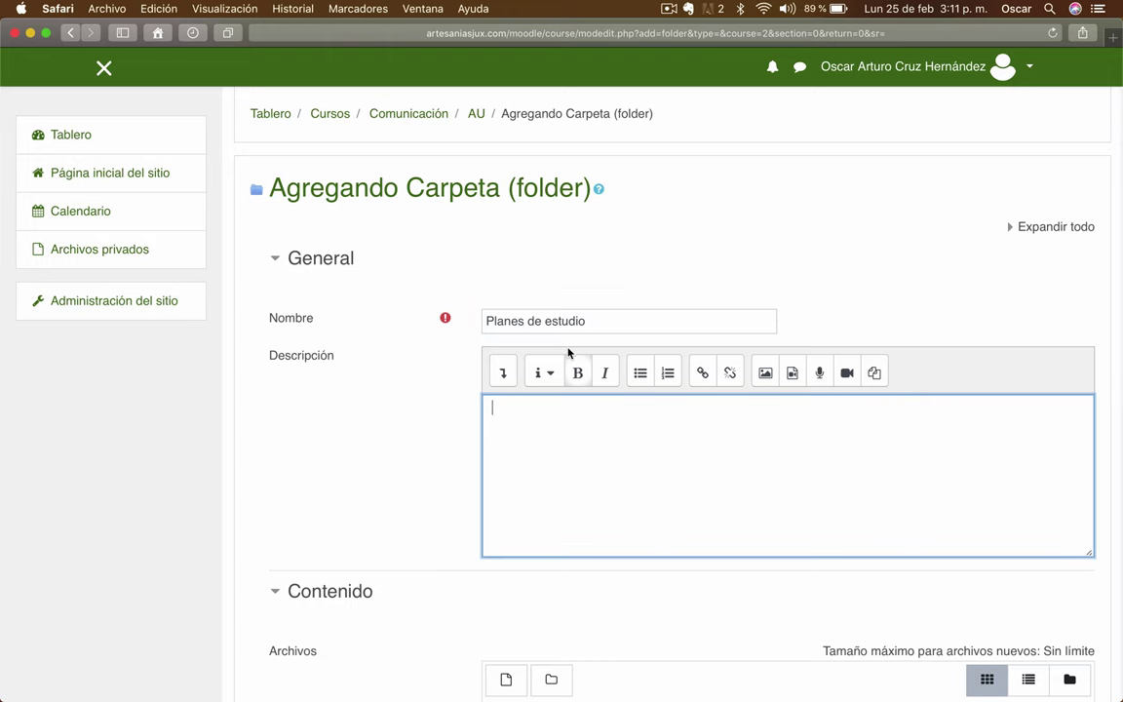
{"action": "triple_click", "coordinate": [525, 319]}
{"action": "key", "text": "super+c"}
{"action": "left_click", "coordinate": [501, 453]}
{"action": "key", "text": "super+v"}
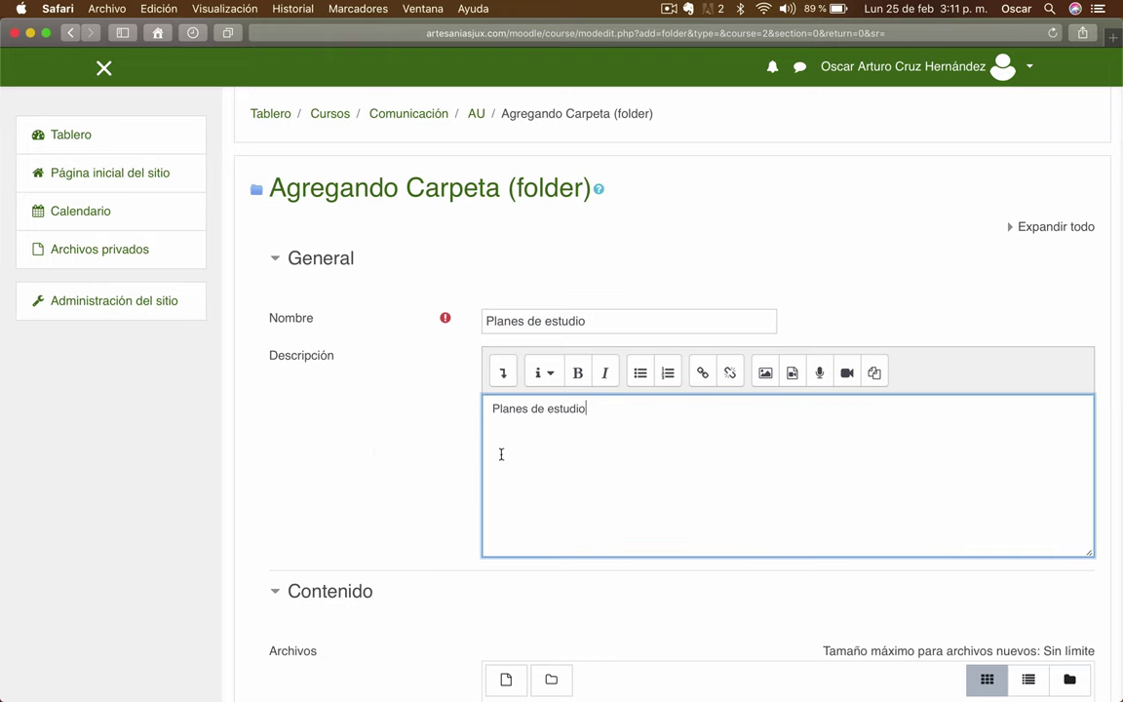
Step: Upload BT_TIC.pdf from the computer to the folder's content files
{"action": "scroll", "coordinate": [377, 451], "scroll_direction": "down", "scroll_amount": 10}
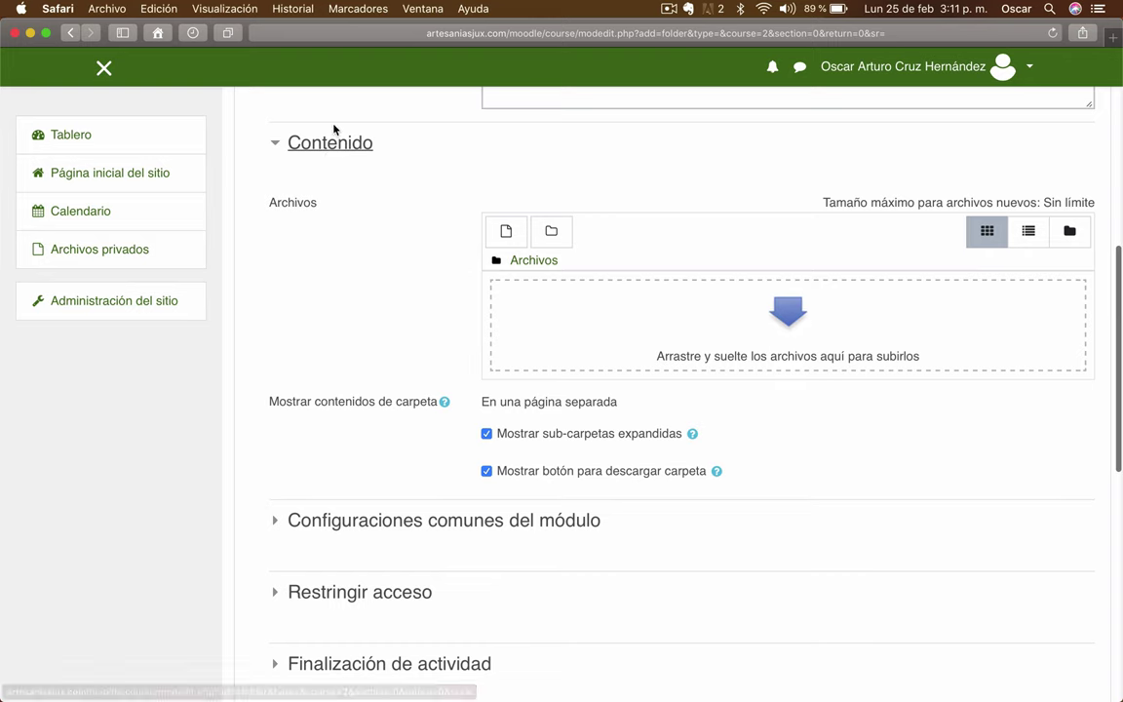
{"action": "left_click", "coordinate": [788, 313]}
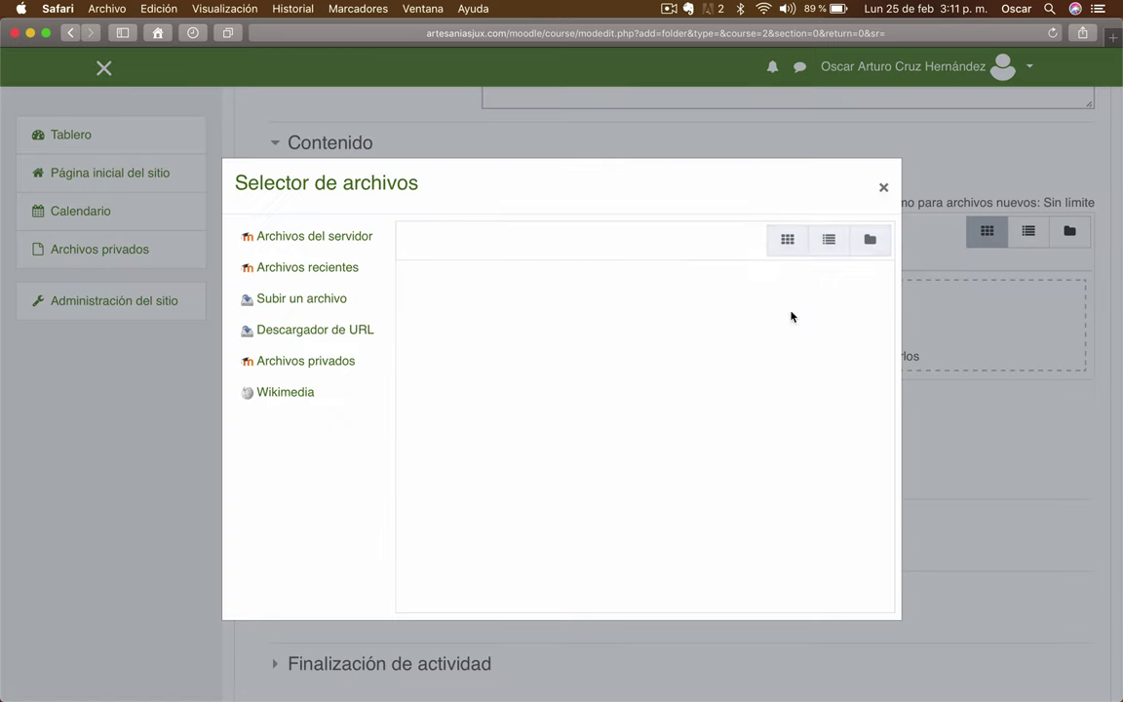
{"action": "left_click", "coordinate": [301, 298]}
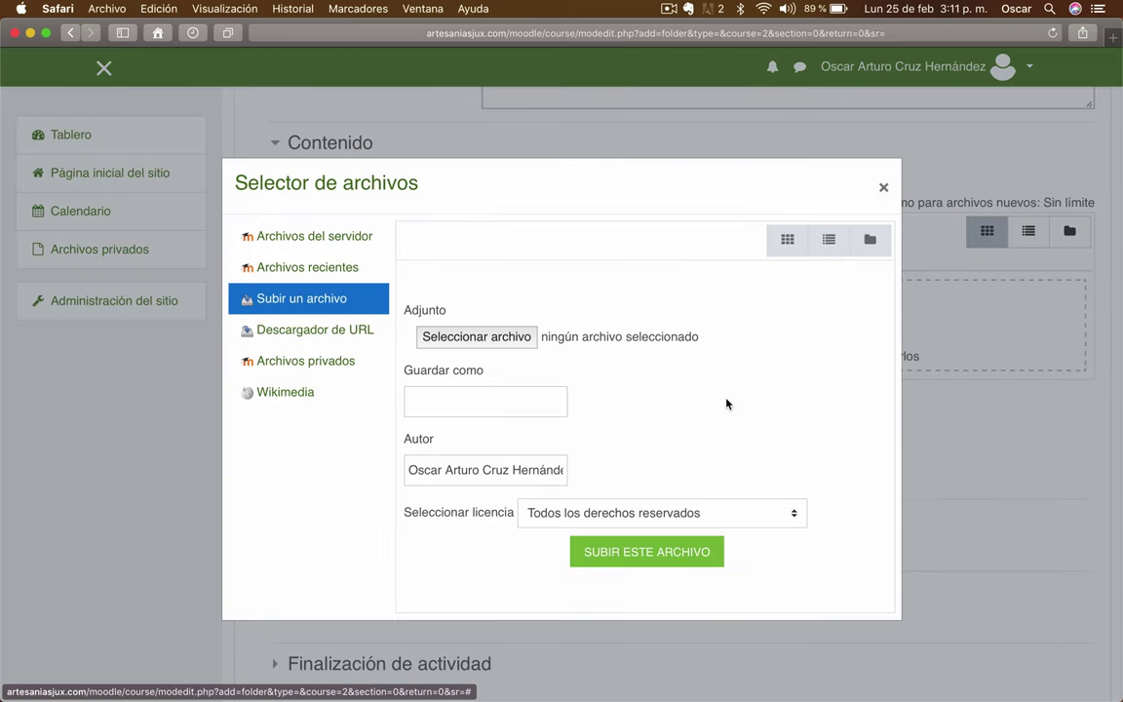
{"action": "left_click", "coordinate": [476, 333]}
{"action": "left_click", "coordinate": [814, 64]}
{"action": "type", "text": "tic.p"}
{"action": "key", "text": "Escape"}
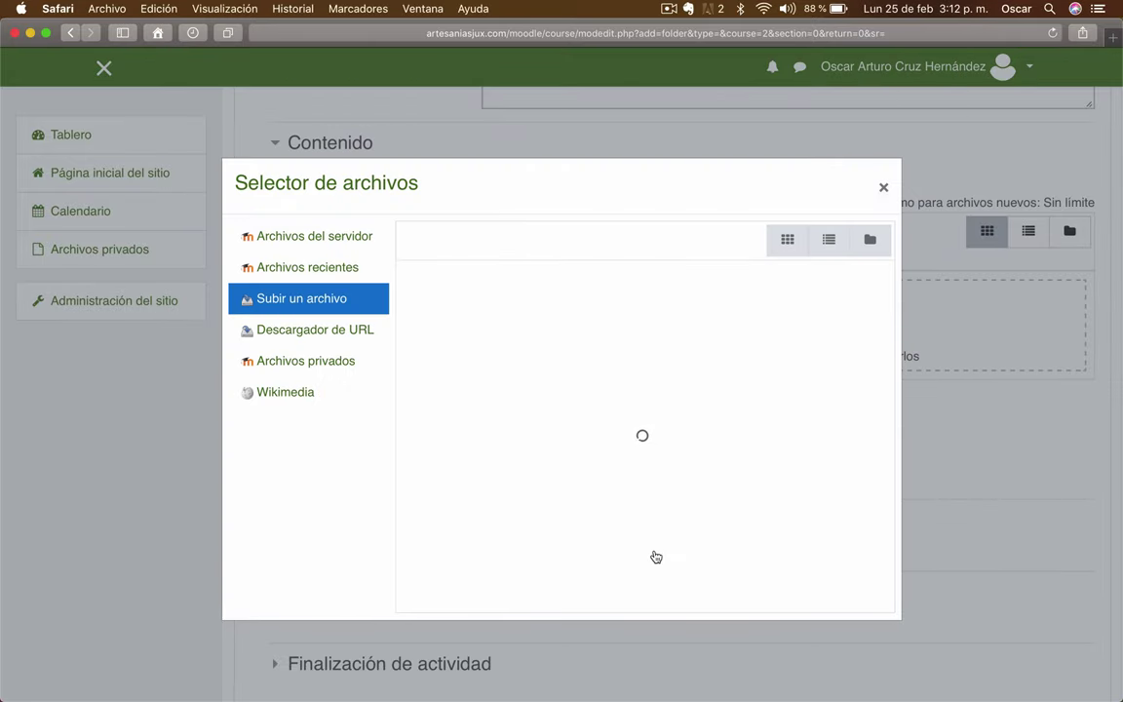
Step: Leave the remaining folder settings as they are, and save the changes and display the folder
{"action": "scroll", "coordinate": [371, 365], "scroll_direction": "down", "scroll_amount": 3}
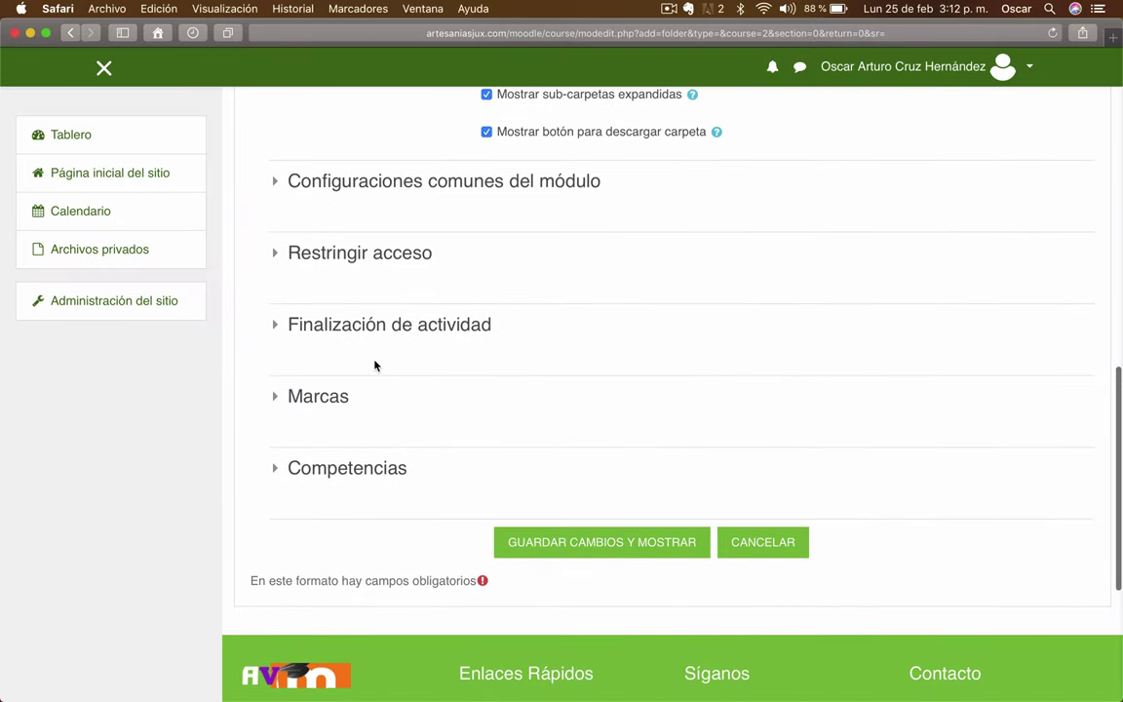
{"action": "scroll", "coordinate": [374, 366], "scroll_direction": "up", "scroll_amount": 3}
{"action": "scroll", "coordinate": [375, 366], "scroll_direction": "down", "scroll_amount": 5}
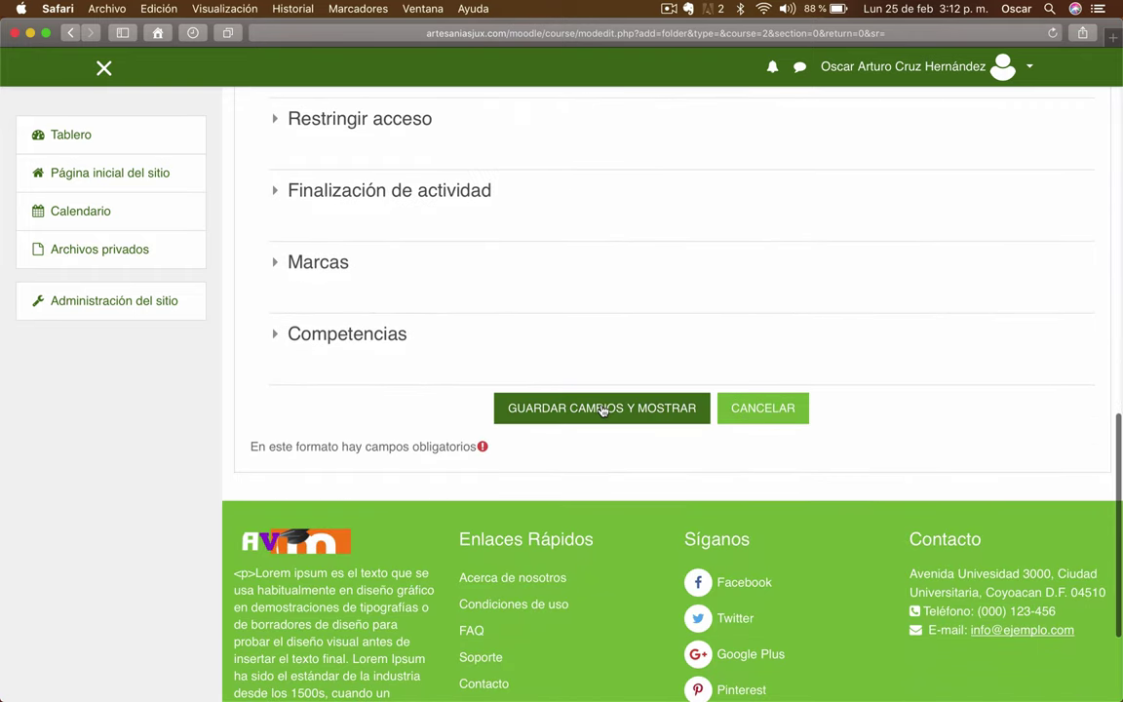
{"action": "left_click", "coordinate": [601, 408]}
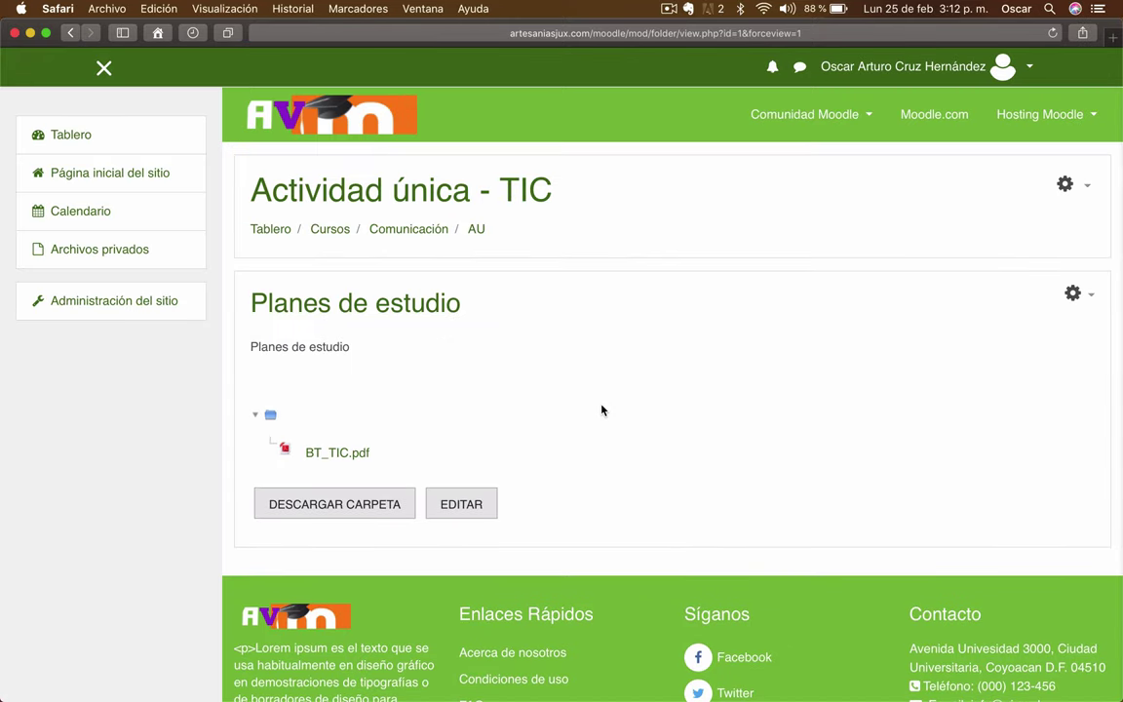
Step: Look over the dashboard and open the course "Actividad única - TIC" from the available courses on the site home page
{"action": "left_click", "coordinate": [267, 228]}
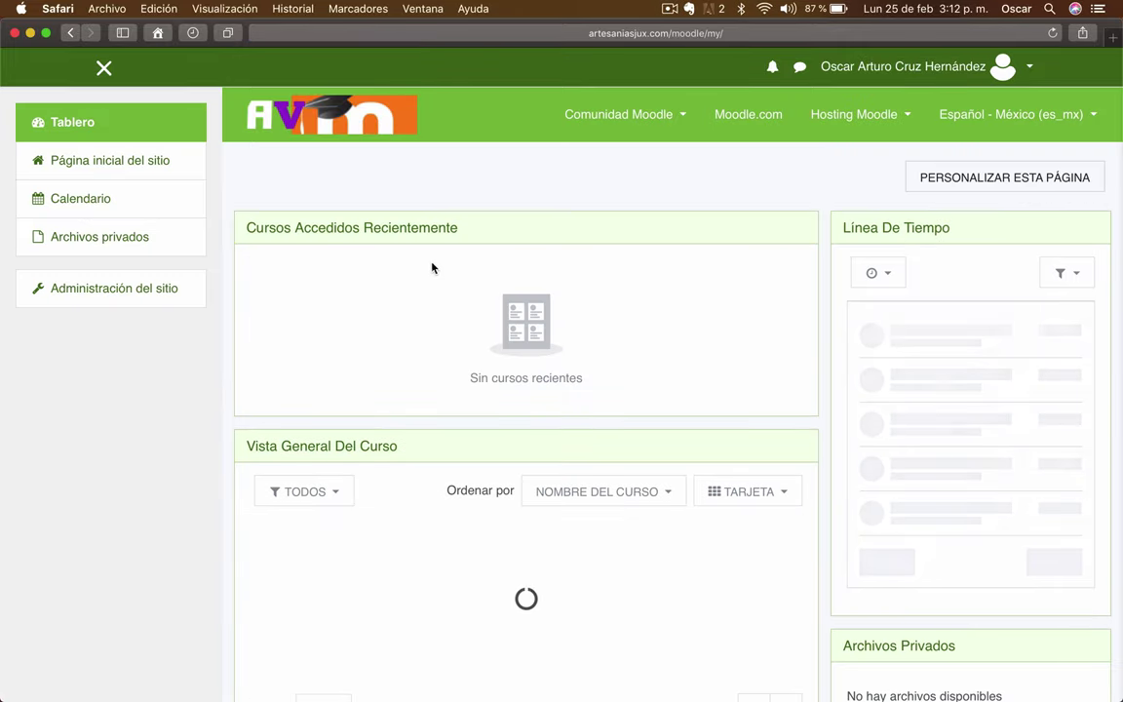
{"action": "scroll", "coordinate": [645, 293], "scroll_direction": "down", "scroll_amount": 3}
{"action": "scroll", "coordinate": [644, 293], "scroll_direction": "up", "scroll_amount": 3}
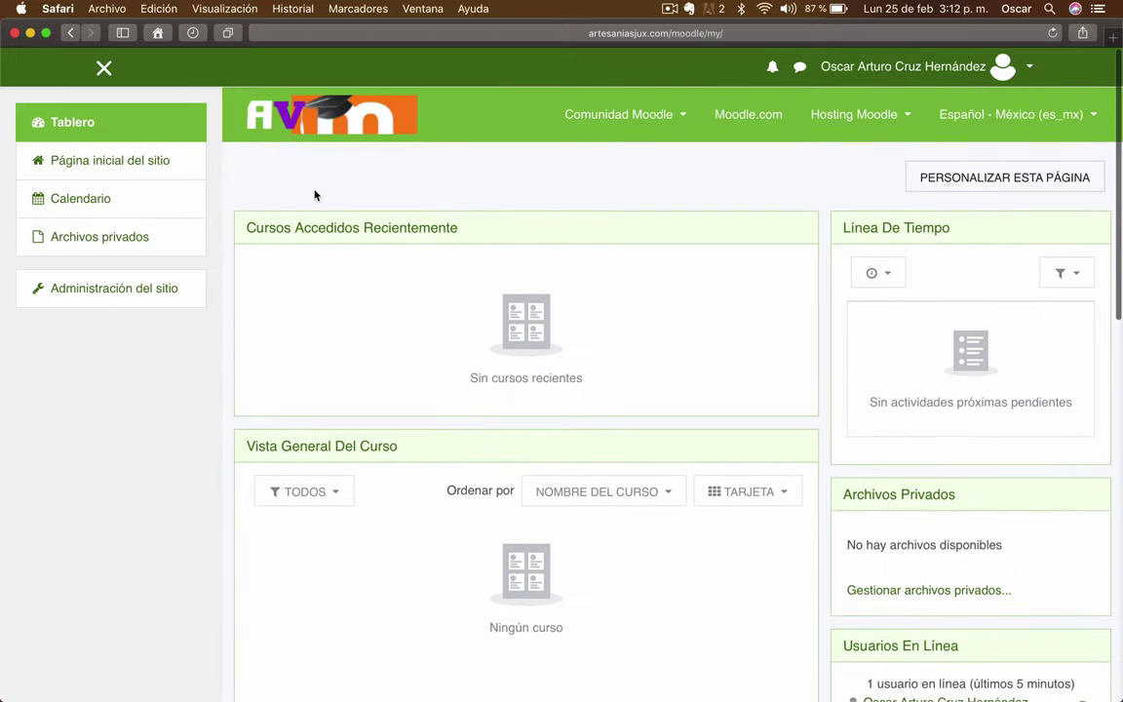
{"action": "left_click", "coordinate": [82, 163]}
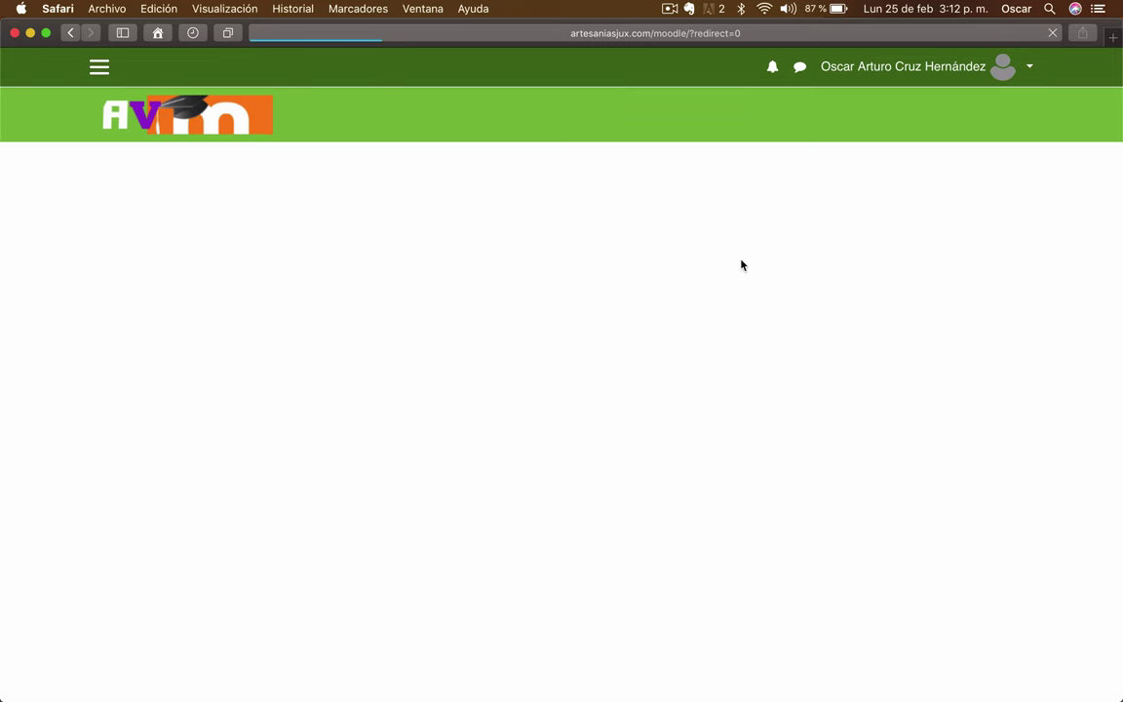
{"action": "scroll", "coordinate": [741, 261], "scroll_direction": "down", "scroll_amount": 10}
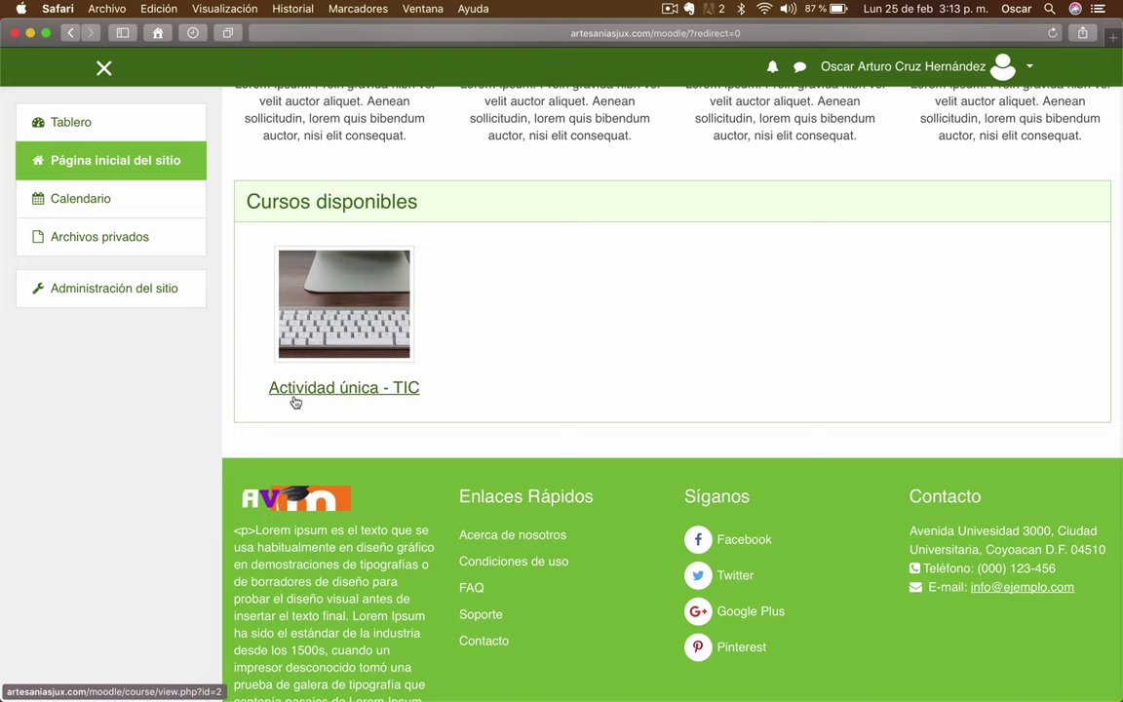
{"action": "left_click", "coordinate": [335, 390]}
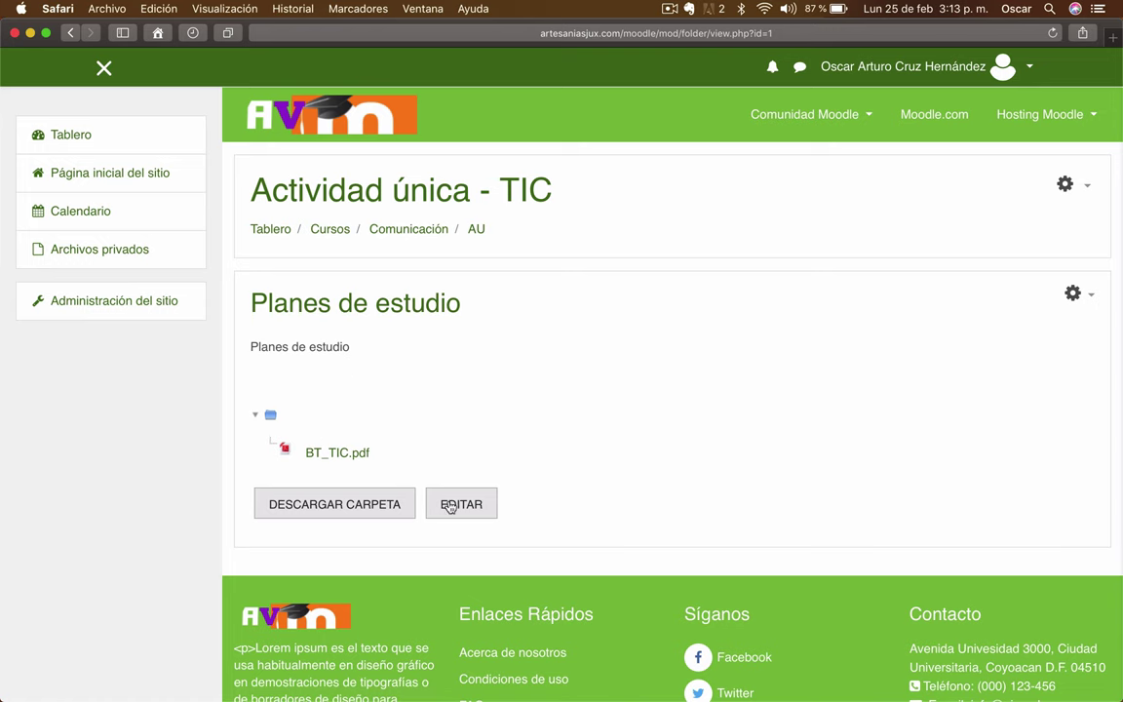
Step: Download the Planes de estudio folder as a zip file and check its progress in the browser's downloads
{"action": "left_click", "coordinate": [334, 498]}
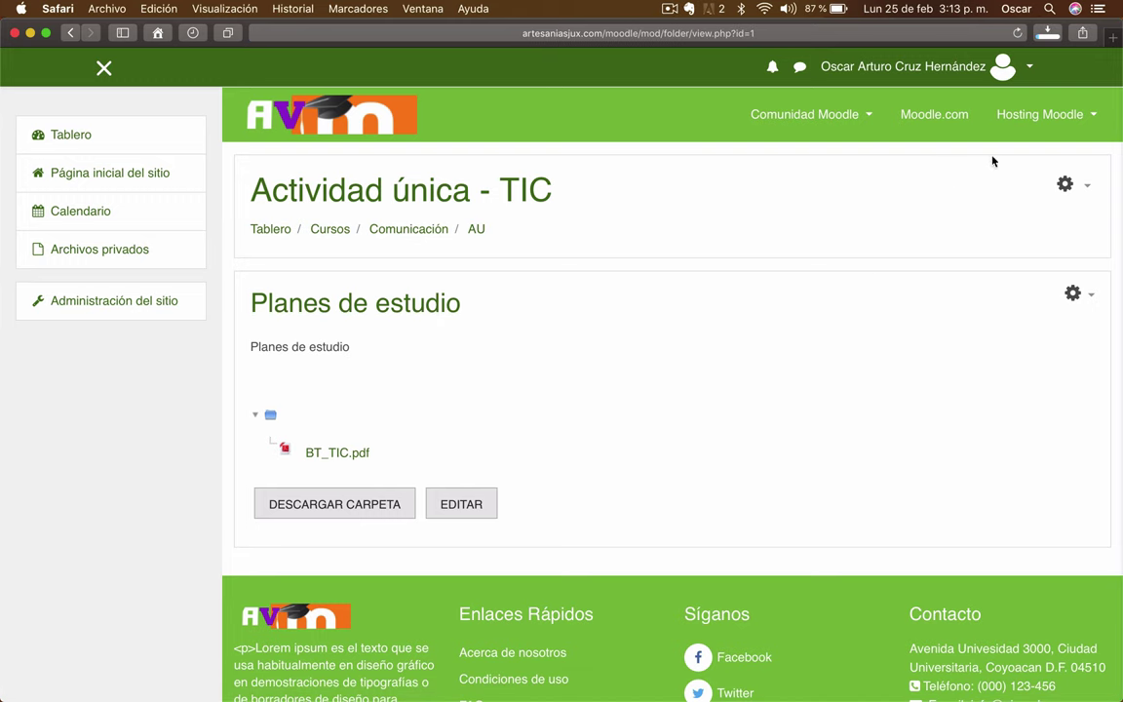
{"action": "left_click", "coordinate": [1047, 32]}
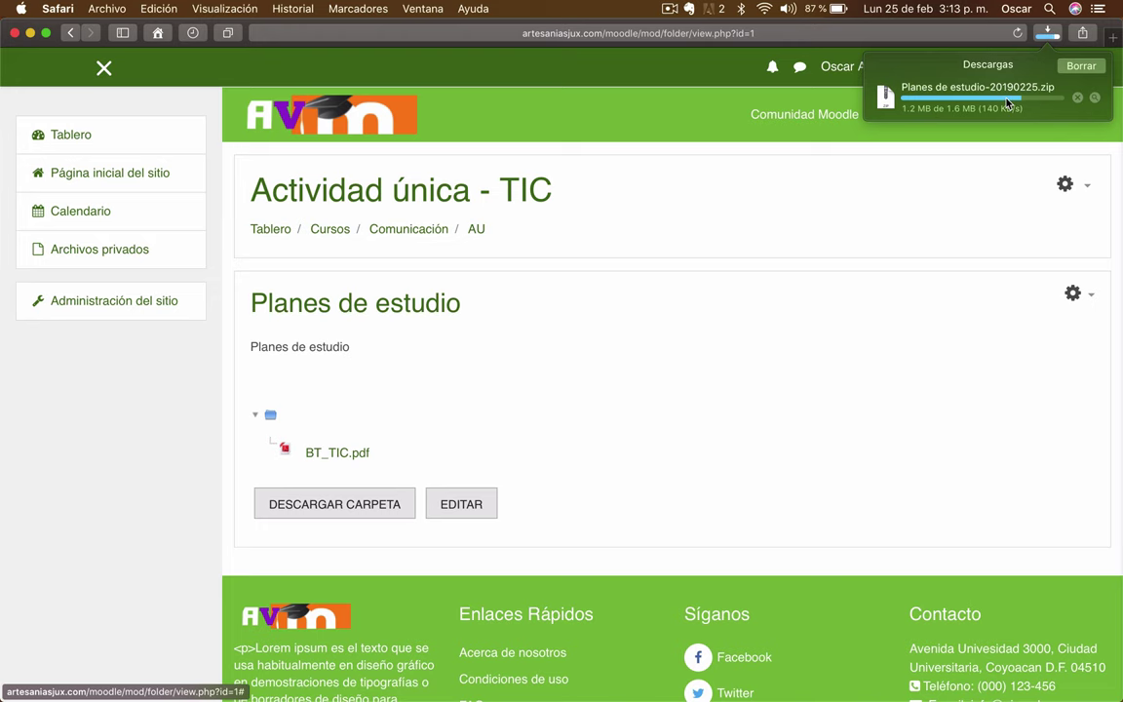
{"action": "left_click", "coordinate": [834, 284]}
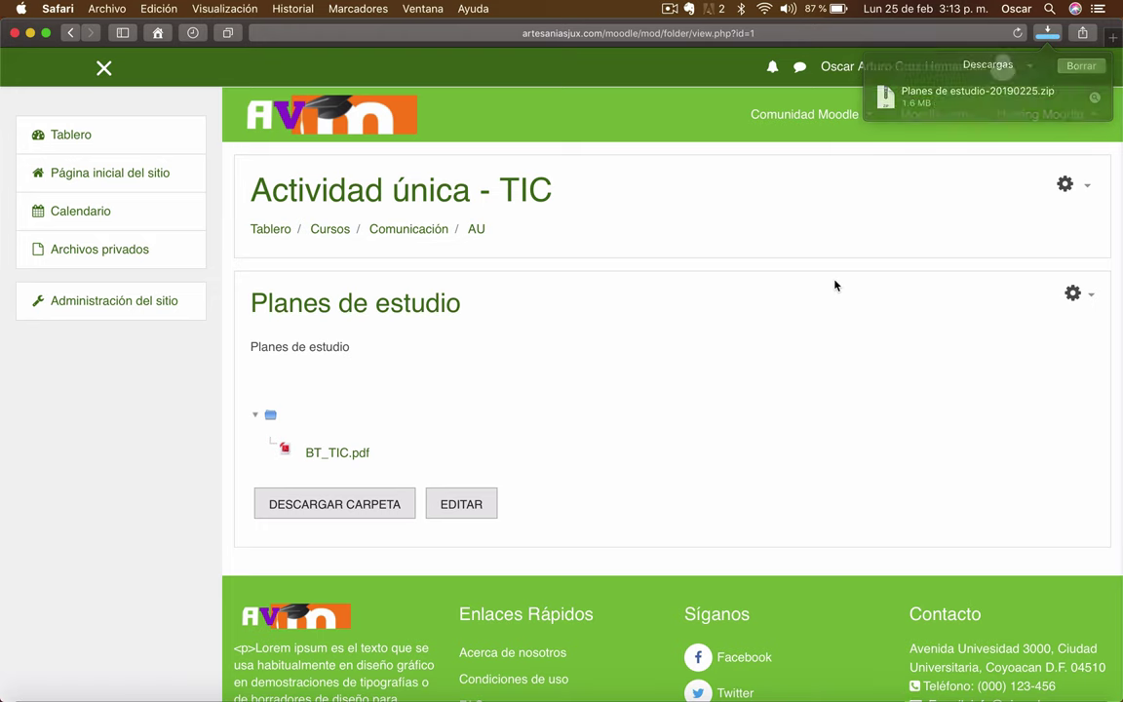
{"action": "scroll", "coordinate": [834, 285], "scroll_direction": "down", "scroll_amount": 5}
{"action": "scroll", "coordinate": [834, 285], "scroll_direction": "up", "scroll_amount": 6}
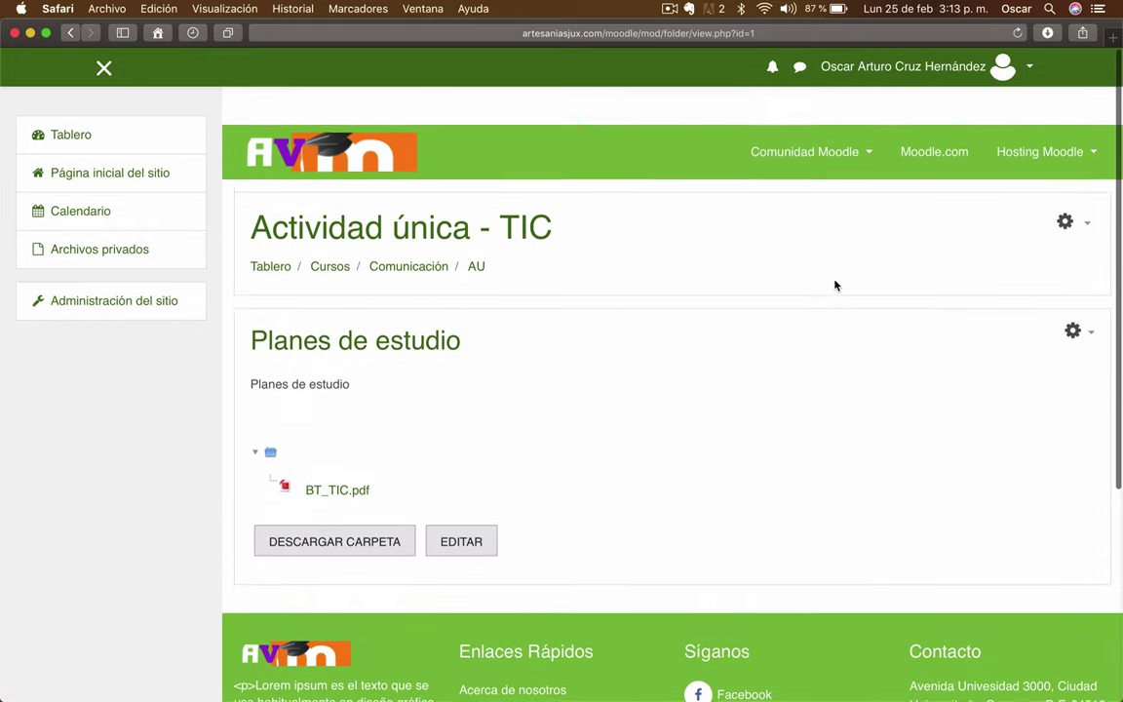